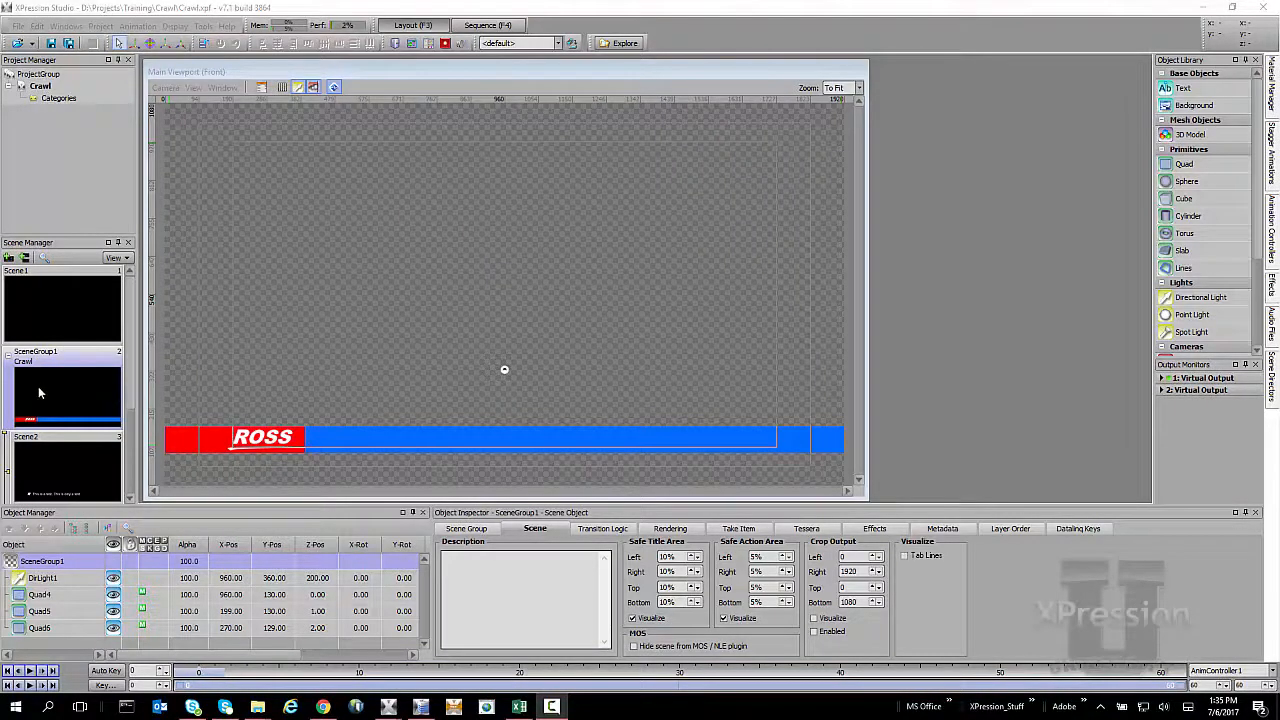
Switch to the Crawl test.xls workbook in Excel and examine the three lines in its Text column
{"action": "left_click", "coordinate": [519, 706]}
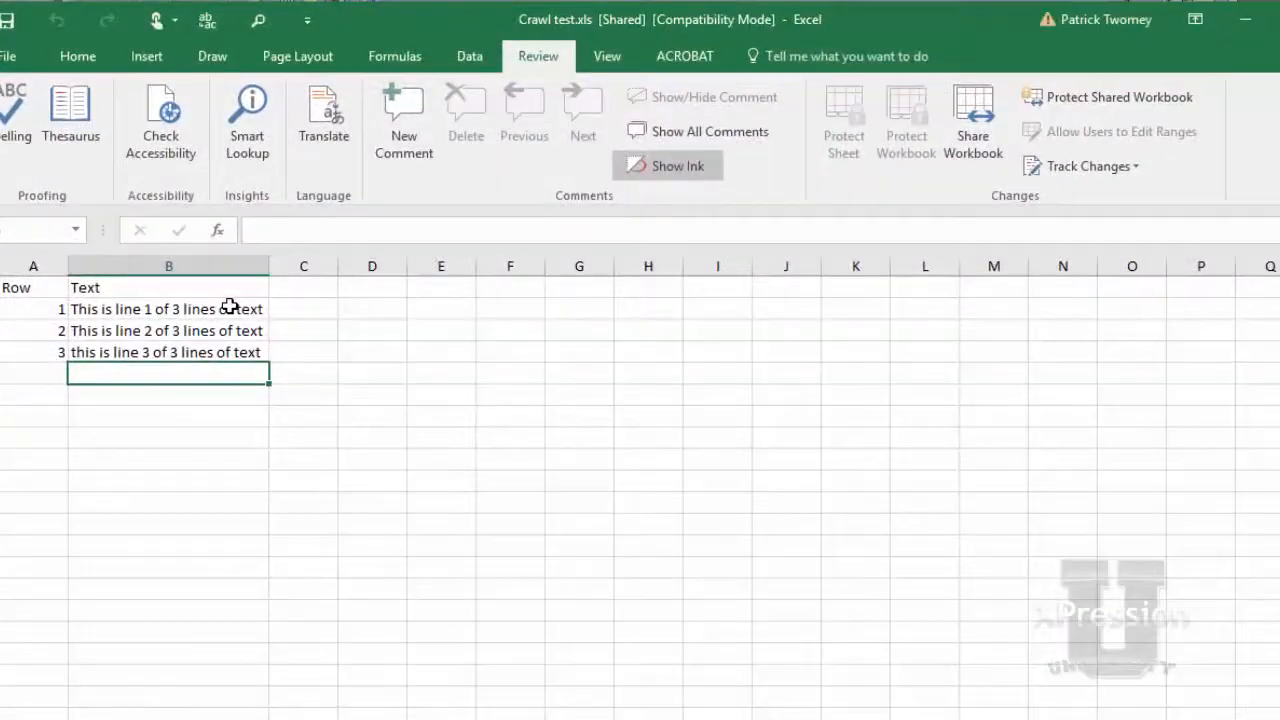
{"action": "left_click", "coordinate": [206, 275]}
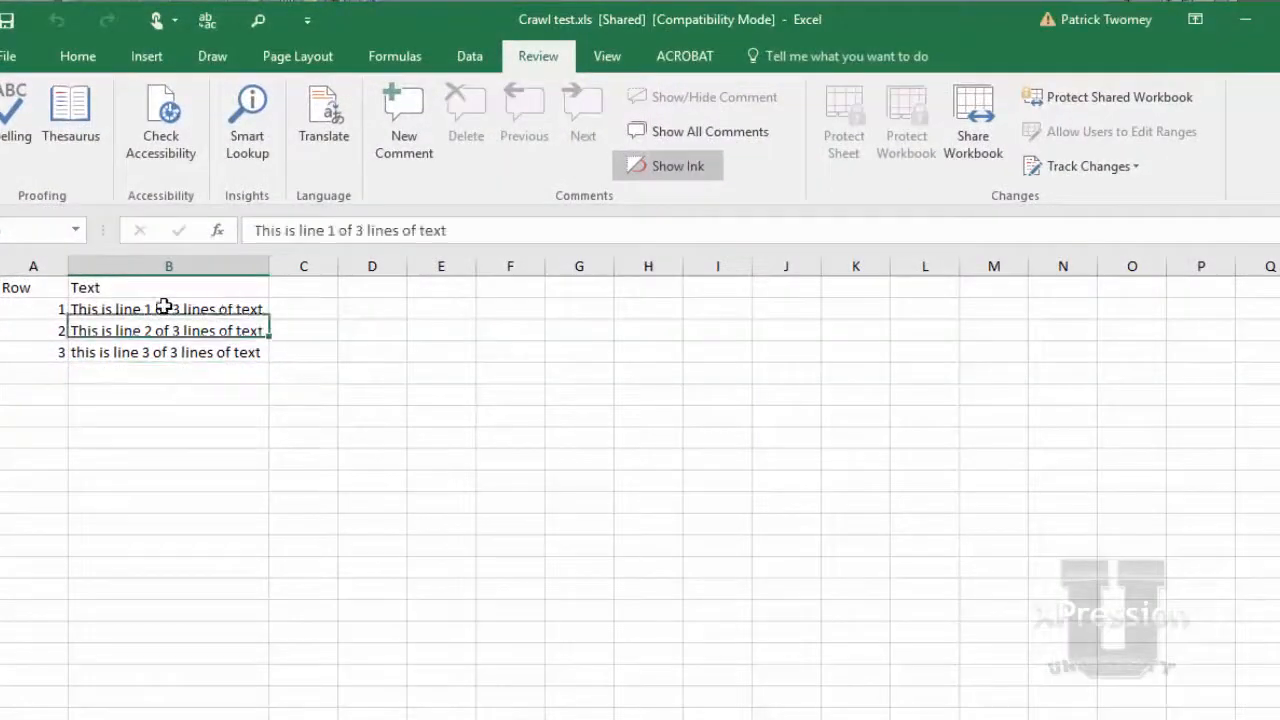
{"action": "left_click", "coordinate": [120, 329]}
{"action": "left_click", "coordinate": [125, 366]}
{"action": "left_click", "coordinate": [119, 346]}
{"action": "left_click", "coordinate": [113, 329]}
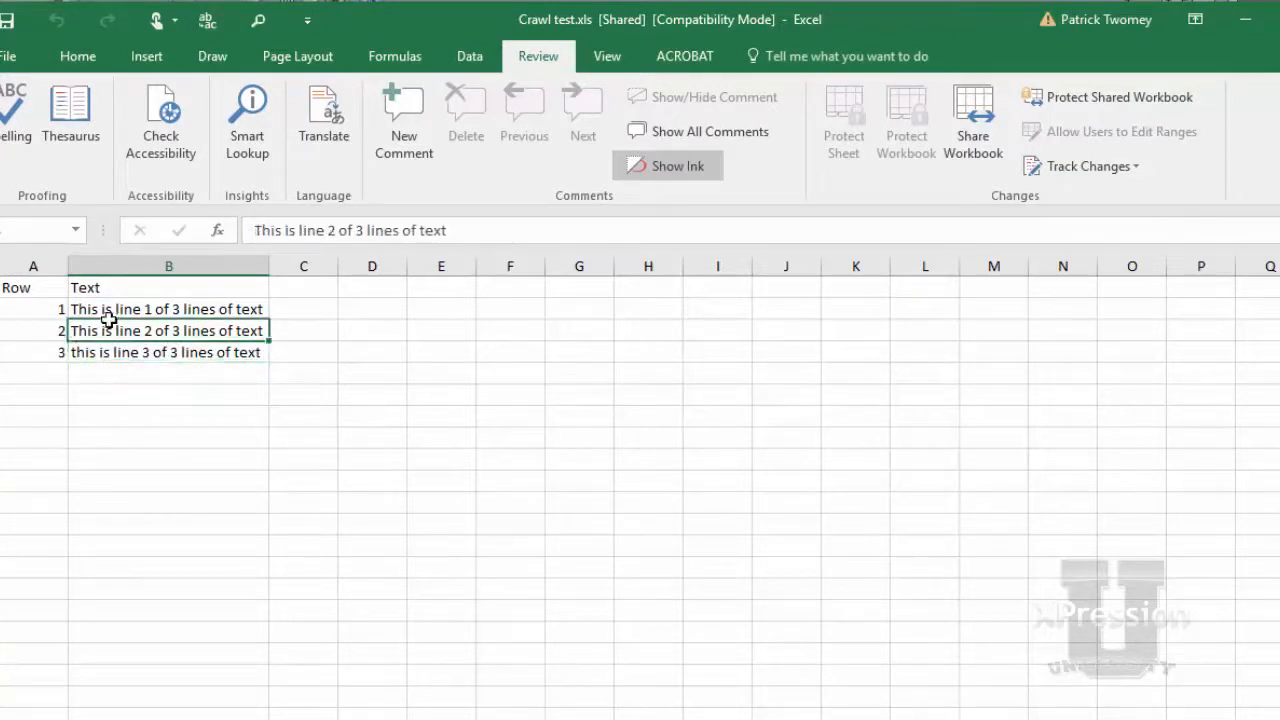
{"action": "left_click", "coordinate": [110, 309]}
{"action": "left_click", "coordinate": [120, 350]}
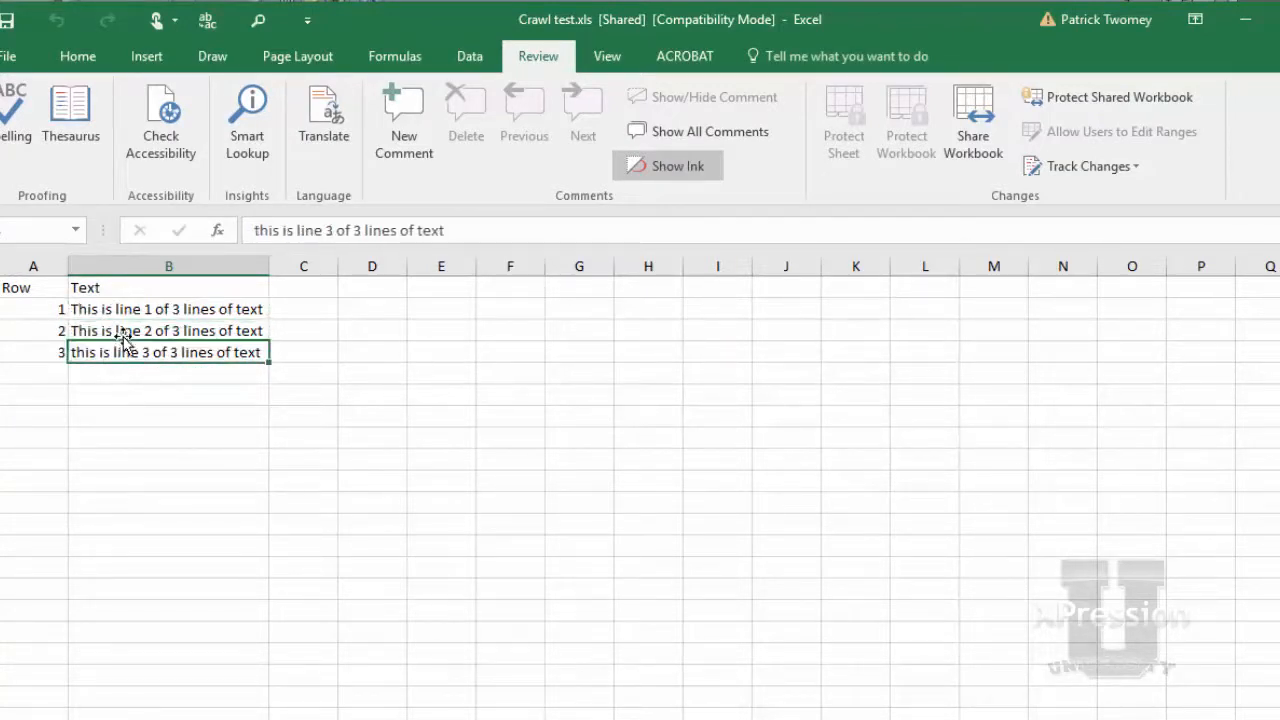
{"action": "left_click", "coordinate": [130, 312]}
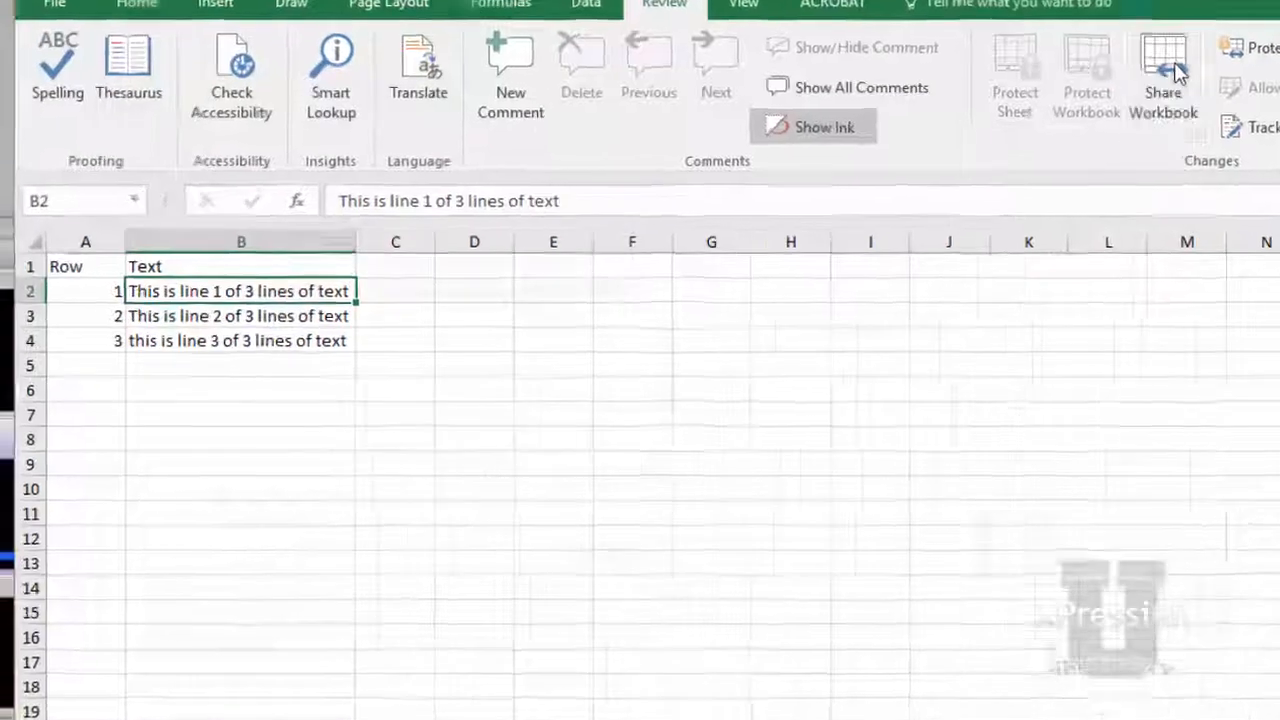
Check that workbook sharing allows changes by more than one user at the same time, and minimize the workbook
{"action": "left_click", "coordinate": [984, 120]}
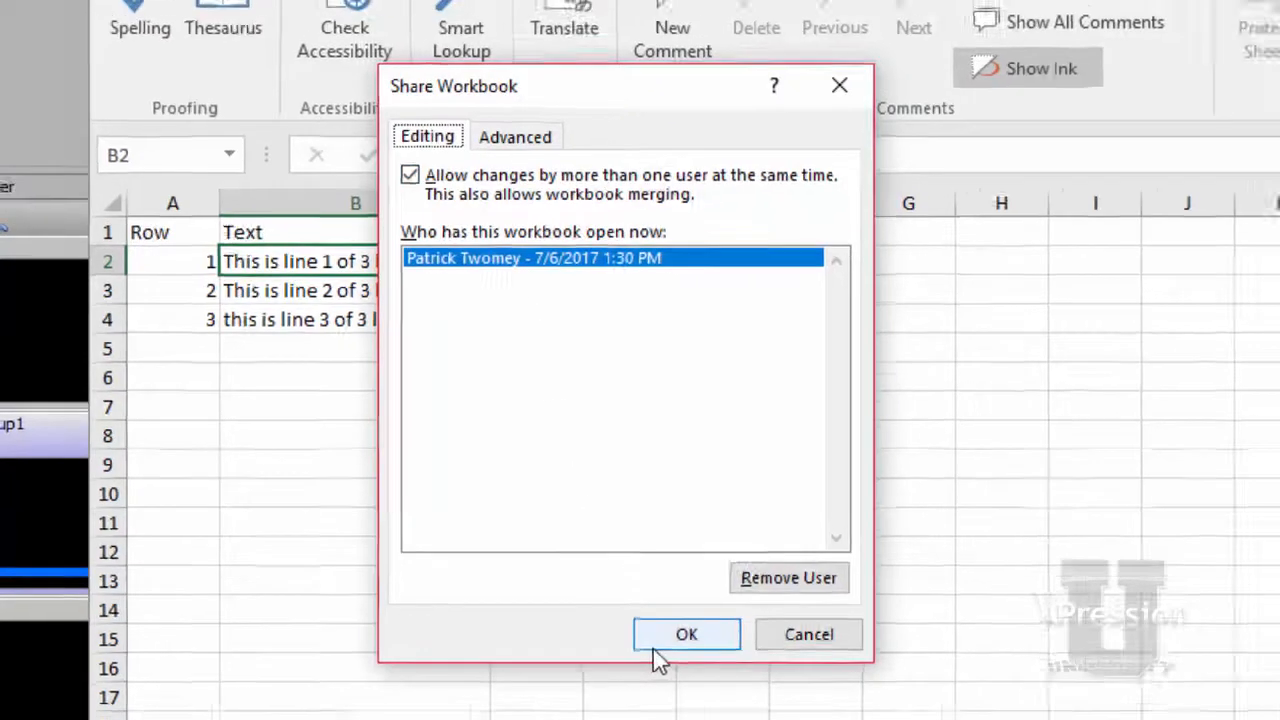
{"action": "left_click", "coordinate": [660, 647]}
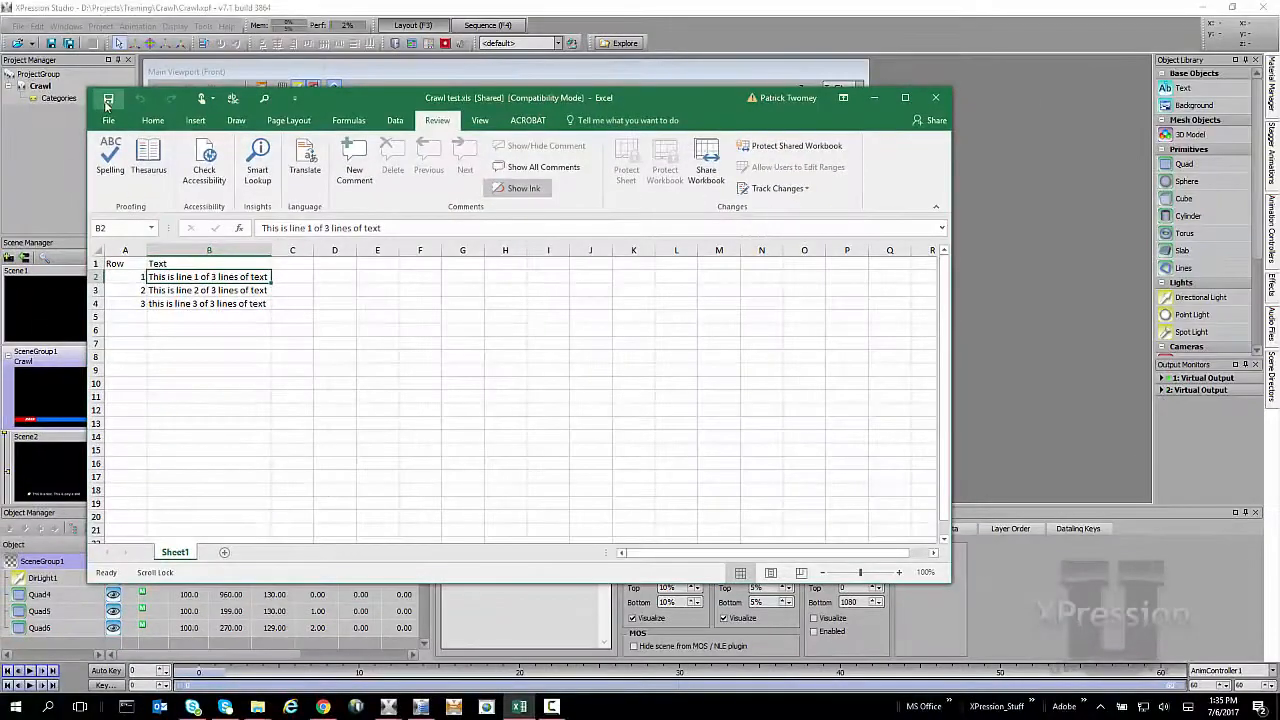
{"action": "left_click", "coordinate": [874, 97]}
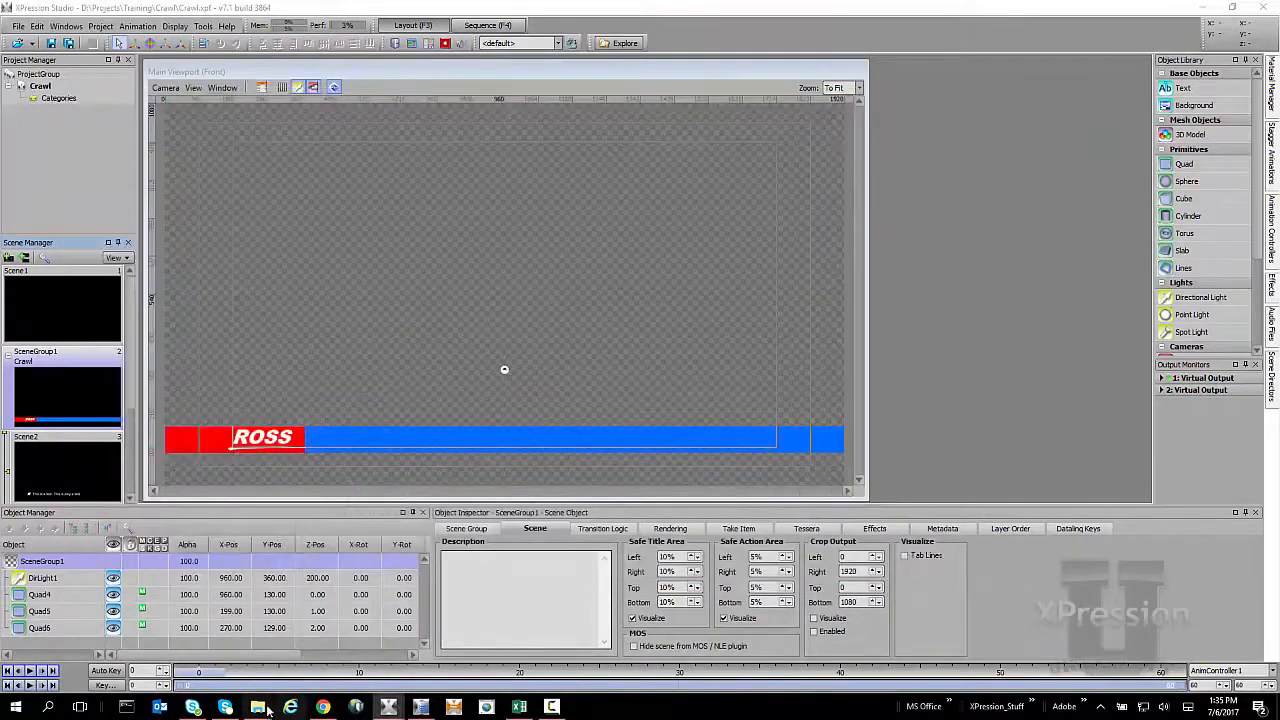
Copy the full file path of Crawl test.xls from the Desktop folder in File Explorer, and minimize the folder window
{"action": "mouse_move", "coordinate": [268, 708]}
{"action": "left_click", "coordinate": [303, 662]}
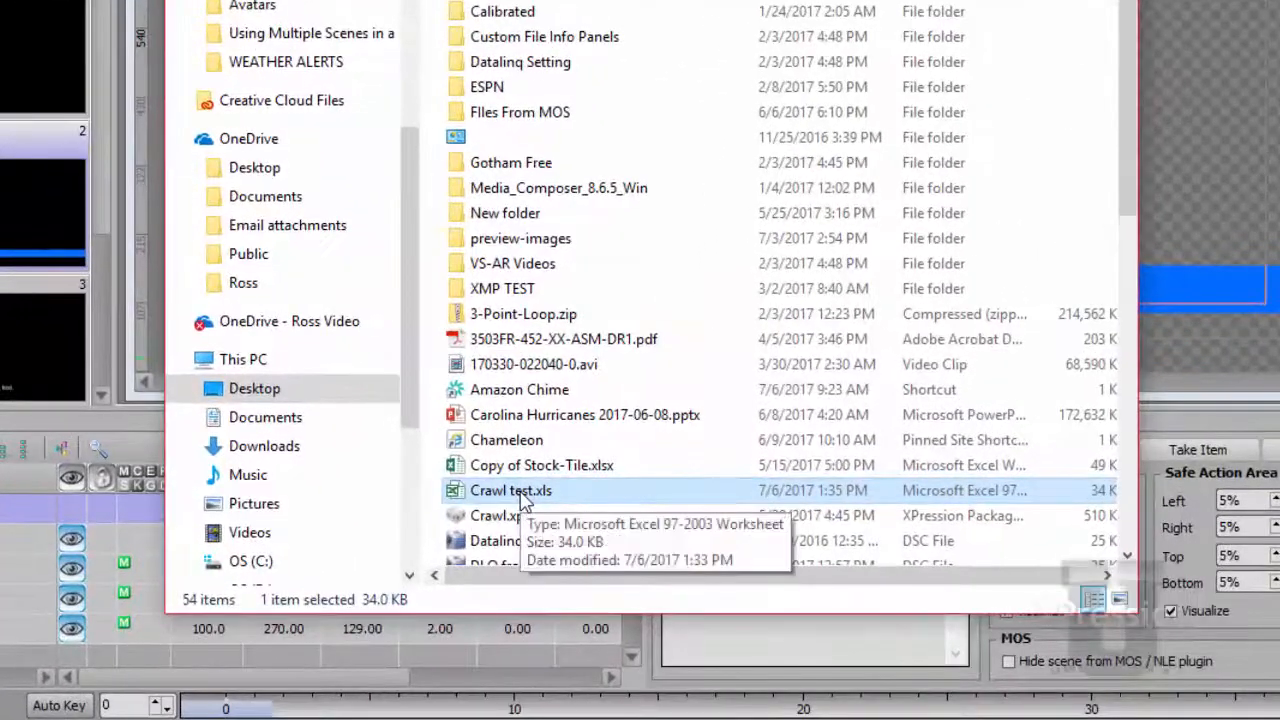
{"action": "right_click", "coordinate": [522, 500]}
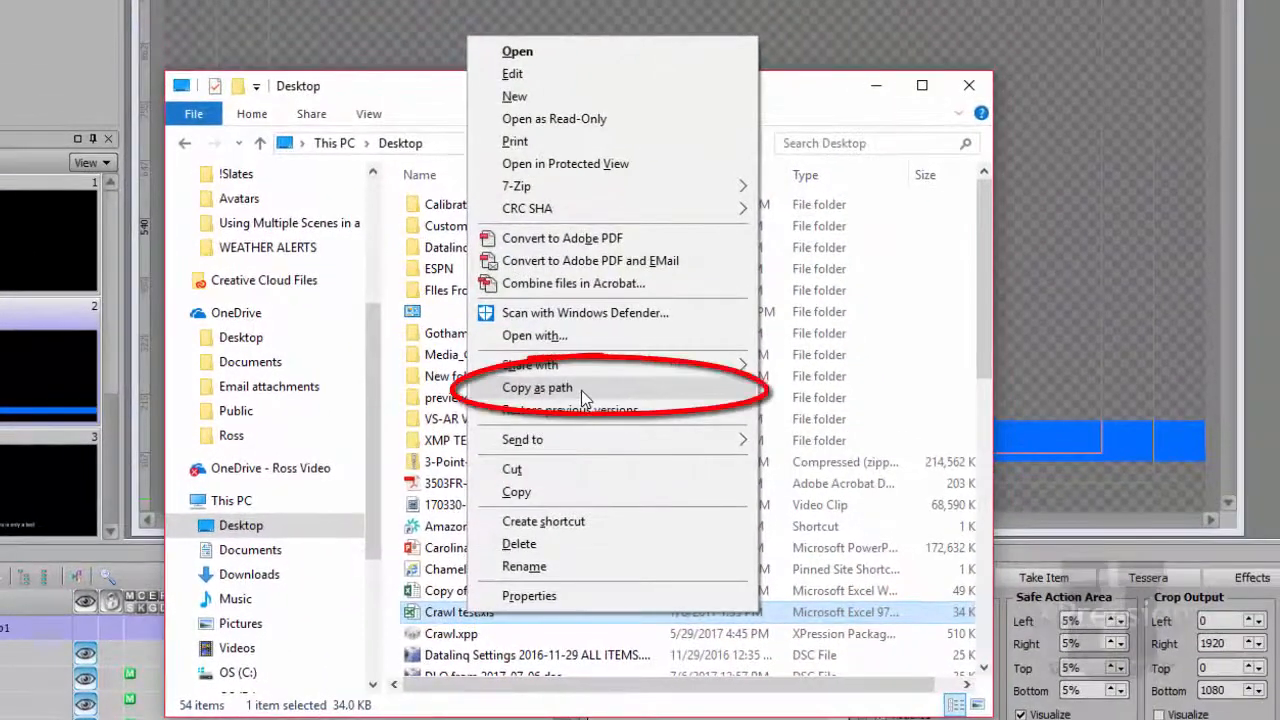
{"action": "left_click", "coordinate": [581, 390]}
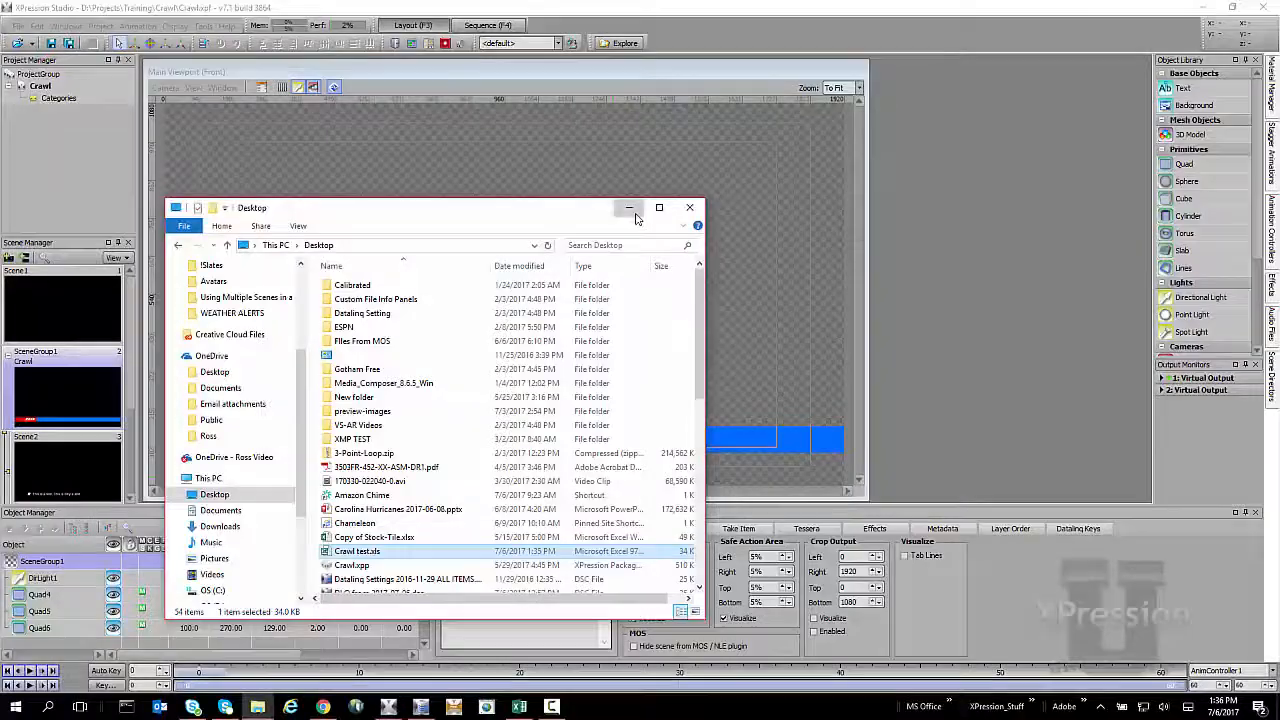
{"action": "left_click", "coordinate": [877, 87]}
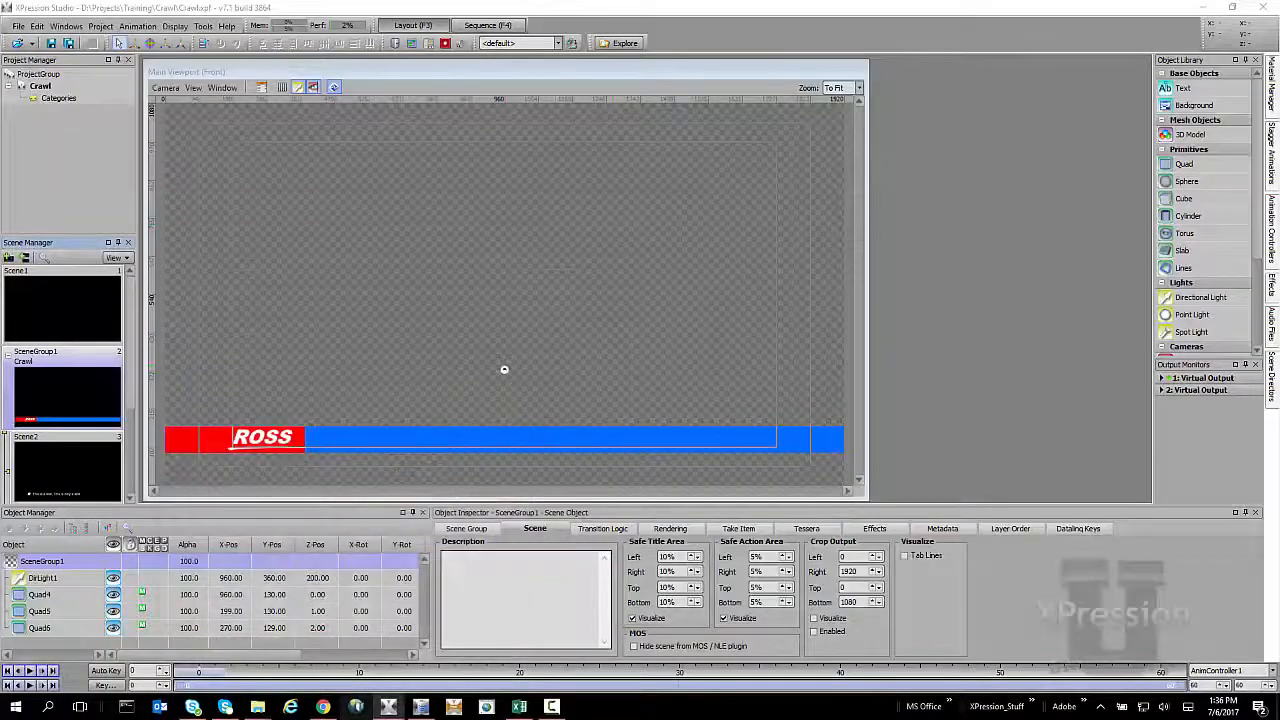
Switch to XPression DataLinq Server and add a new ADODB DataLinq Source
{"action": "left_click", "coordinate": [420, 706]}
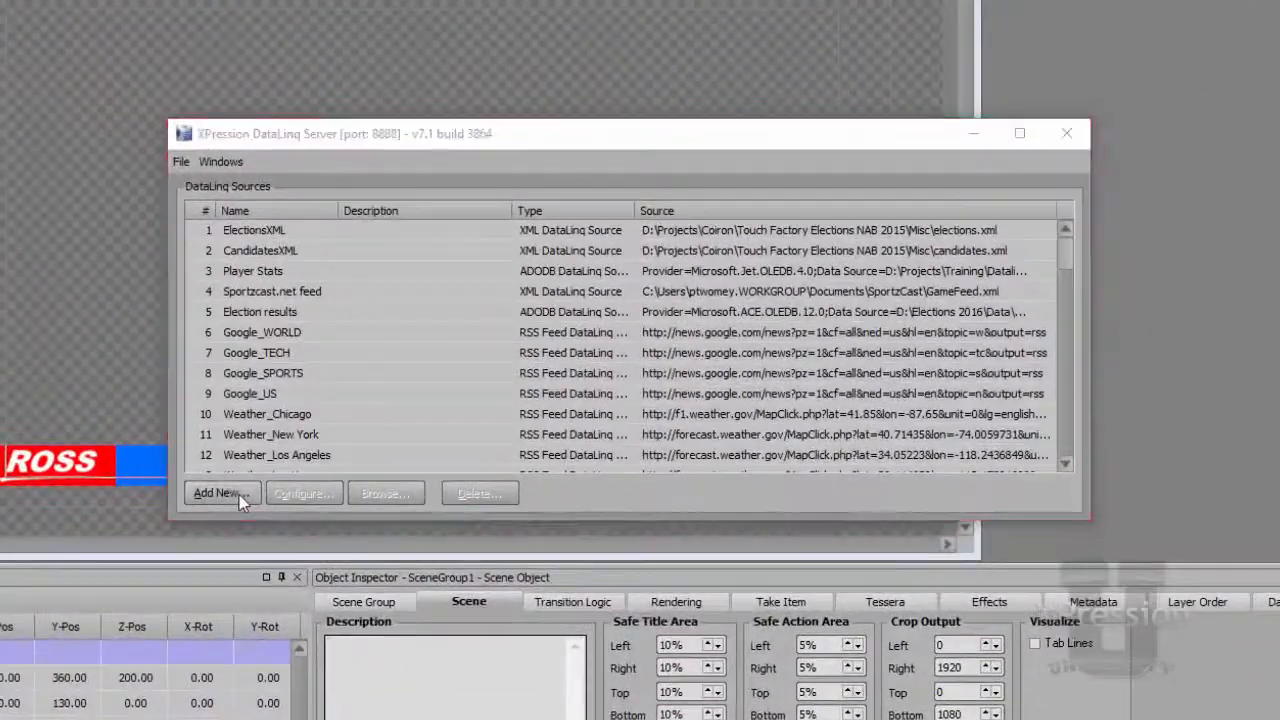
{"action": "left_click", "coordinate": [250, 489]}
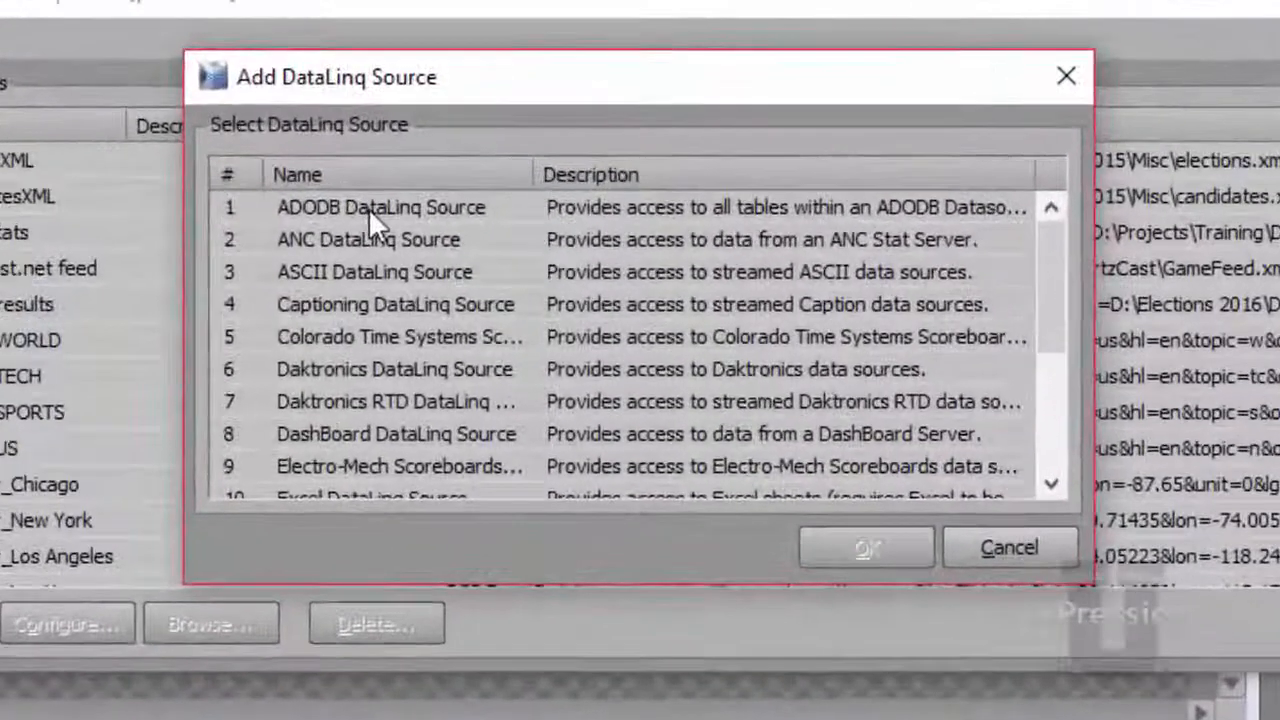
{"action": "left_click", "coordinate": [461, 252]}
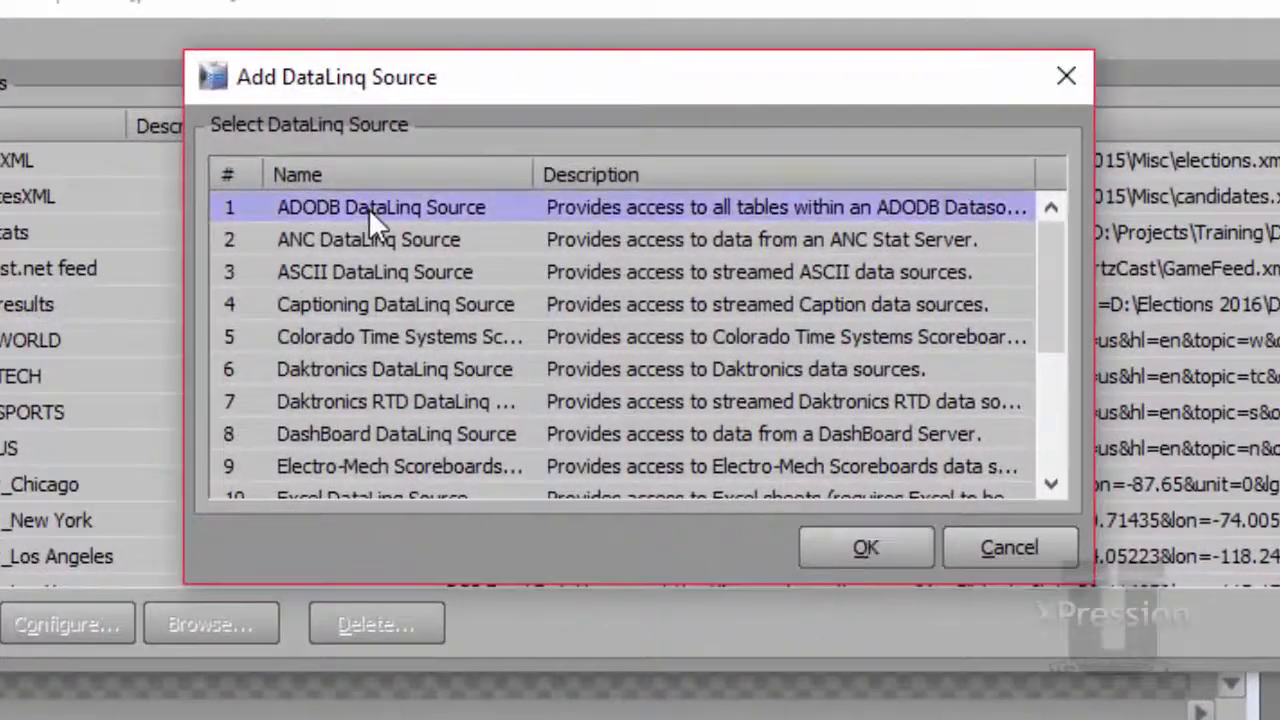
{"action": "left_click", "coordinate": [810, 540]}
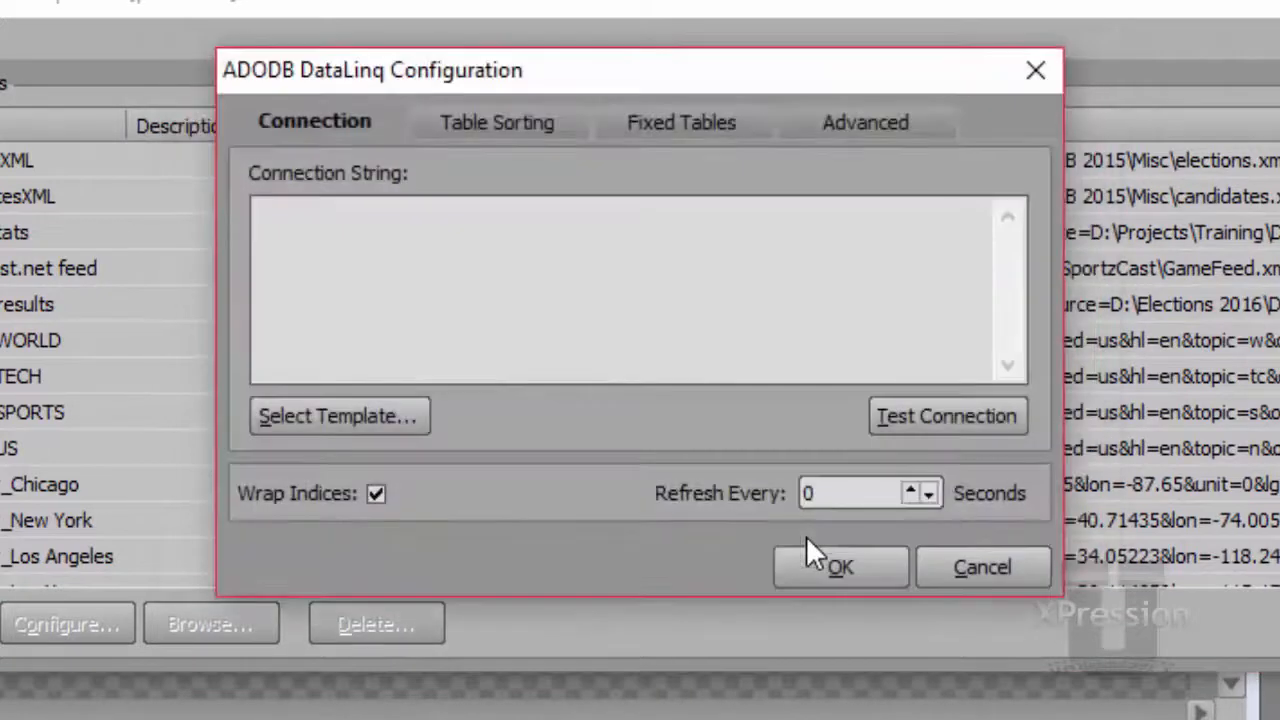
Fill the source's connection string from the Excel template
{"action": "left_click", "coordinate": [305, 410]}
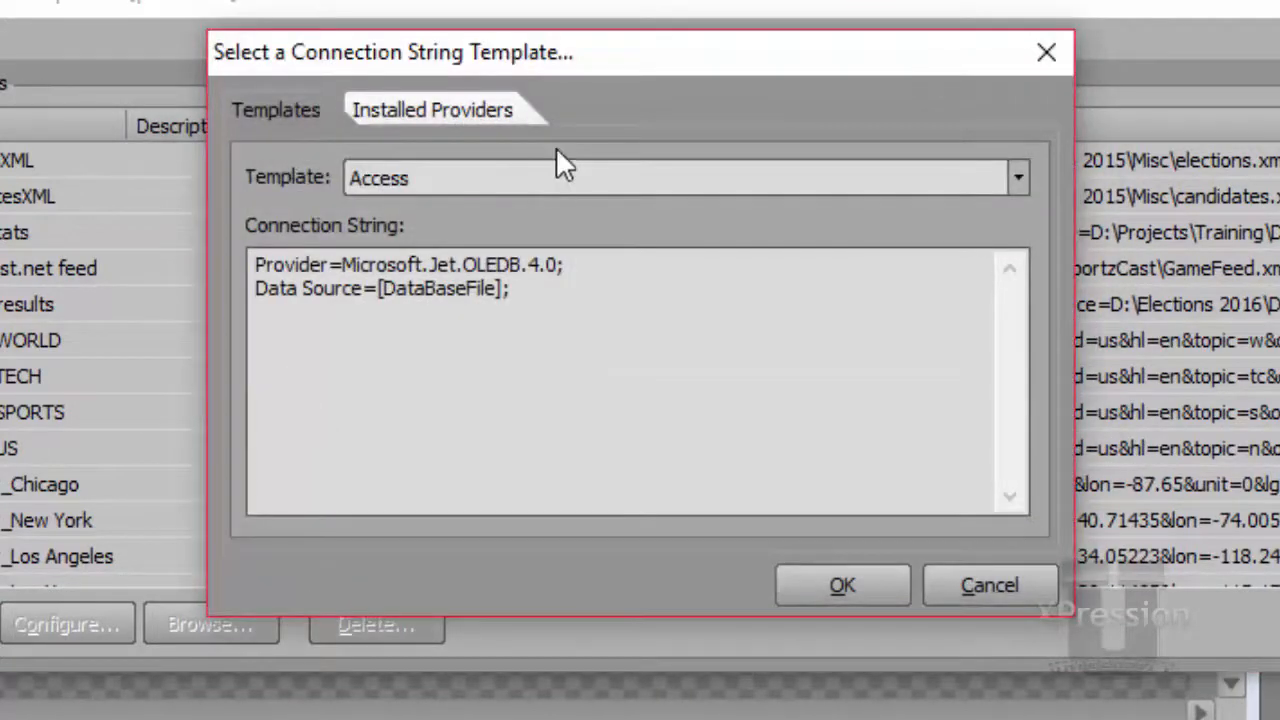
{"action": "left_click", "coordinate": [562, 175]}
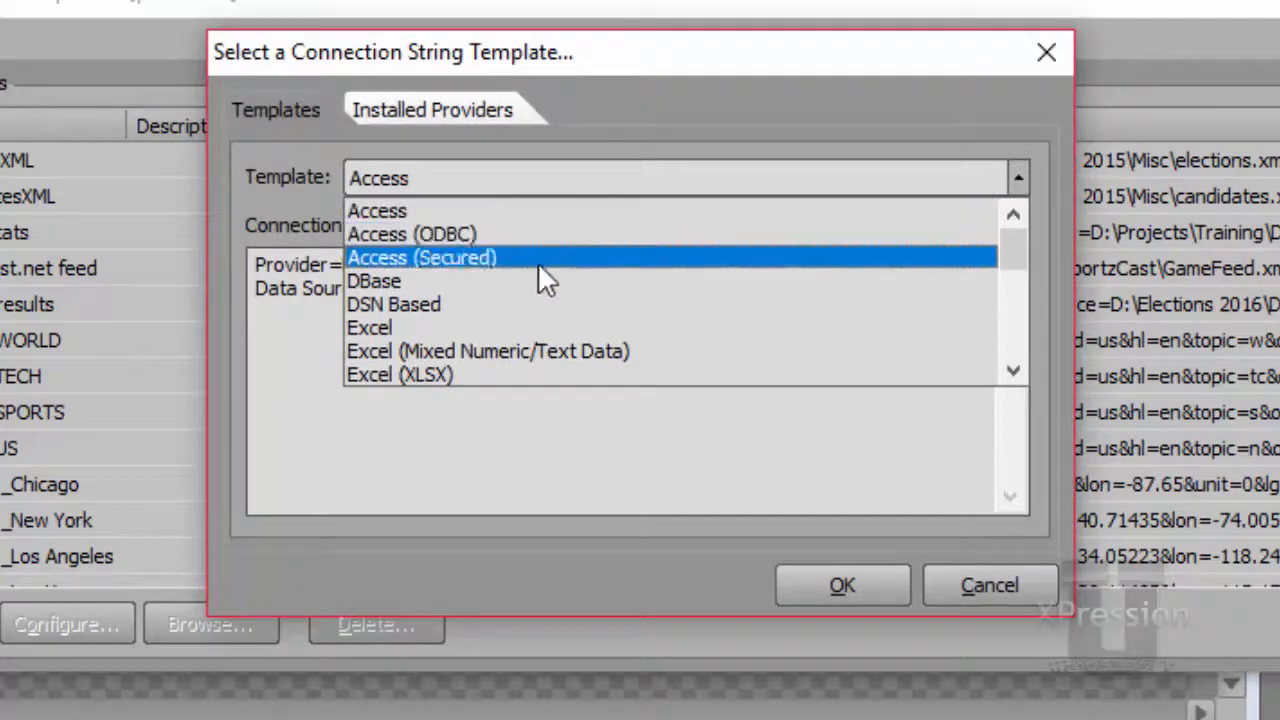
{"action": "left_click", "coordinate": [536, 332]}
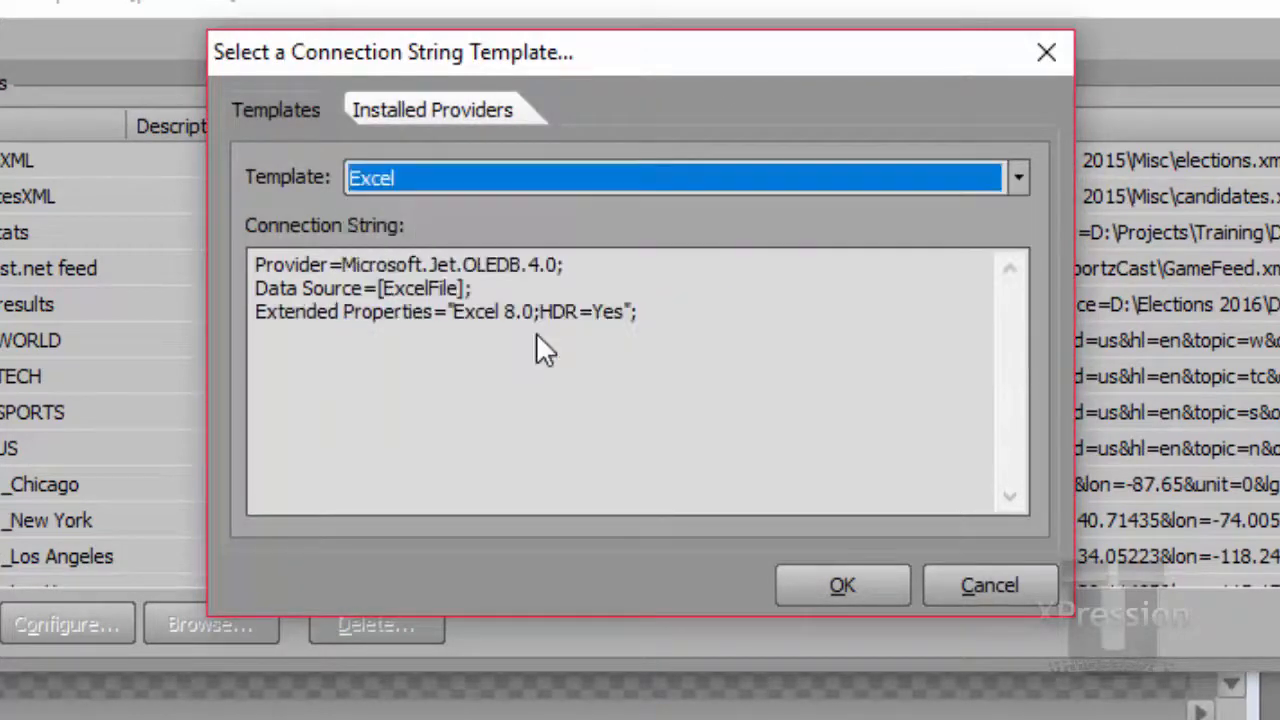
{"action": "left_click", "coordinate": [822, 585]}
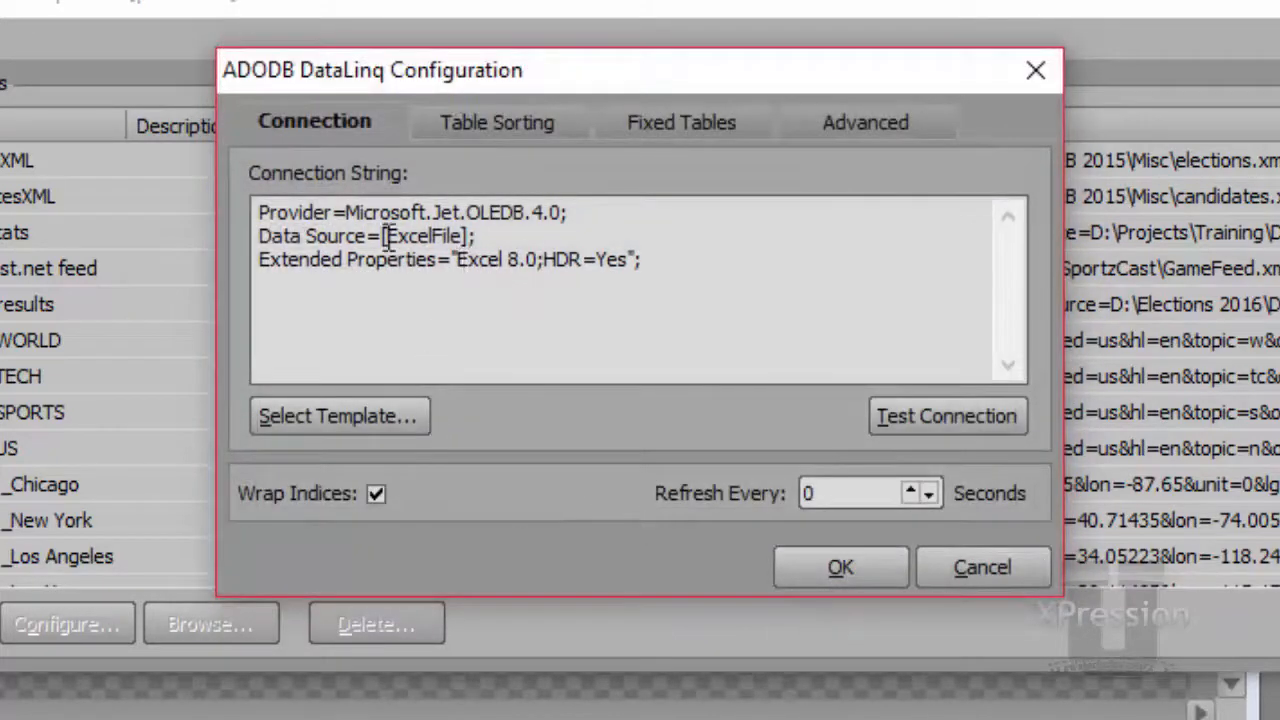
Replace the [ExcelFile] placeholder in the connection string with the copied path of Crawl test.xls, without its surrounding quotation marks
{"action": "key", "text": "shift+Right"}
{"action": "key", "text": "shift+Right"}
{"action": "key", "text": "shift+Right"}
{"action": "key", "text": "shift+Right"}
{"action": "key", "text": "shift+Right"}
{"action": "key", "text": "shift+Right"}
{"action": "key", "text": "shift+Right"}
{"action": "key", "text": "shift+Right"}
{"action": "key", "text": "shift+Right"}
{"action": "key", "text": "shift+Right"}
{"action": "key", "text": "shift+Right"}
{"action": "key", "text": "shift+Right"}
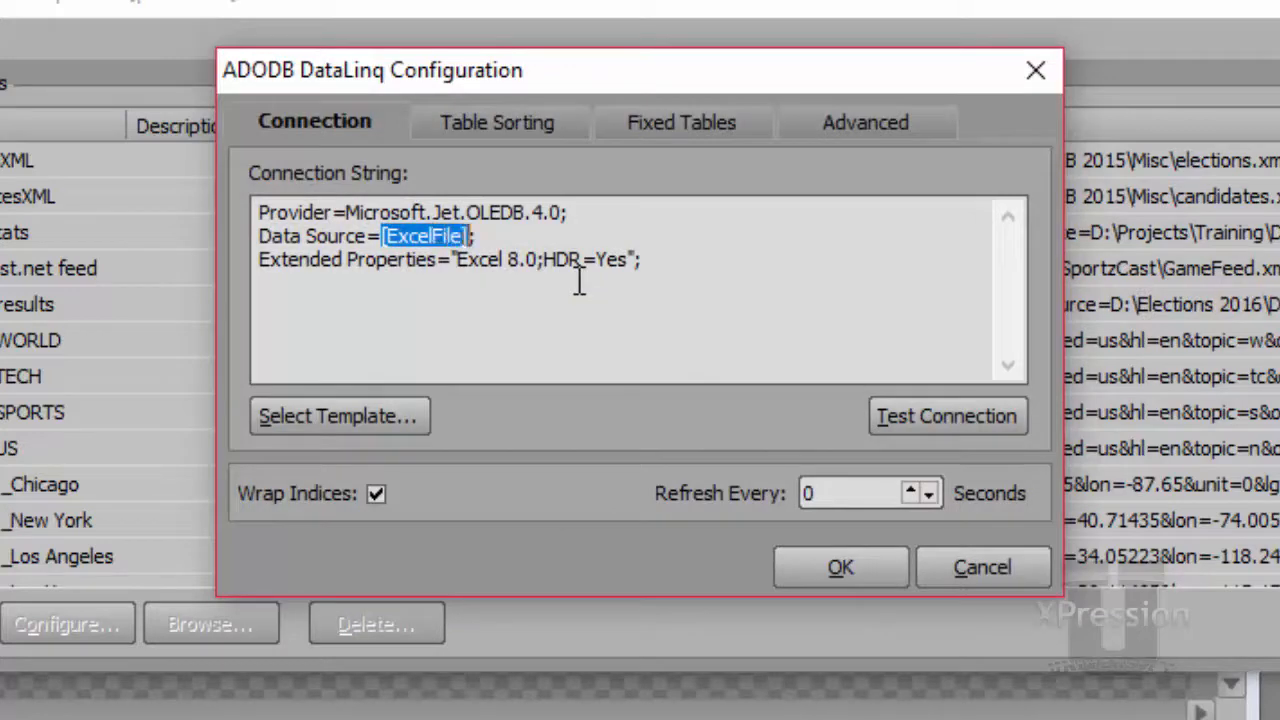
{"action": "key", "text": "Delete"}
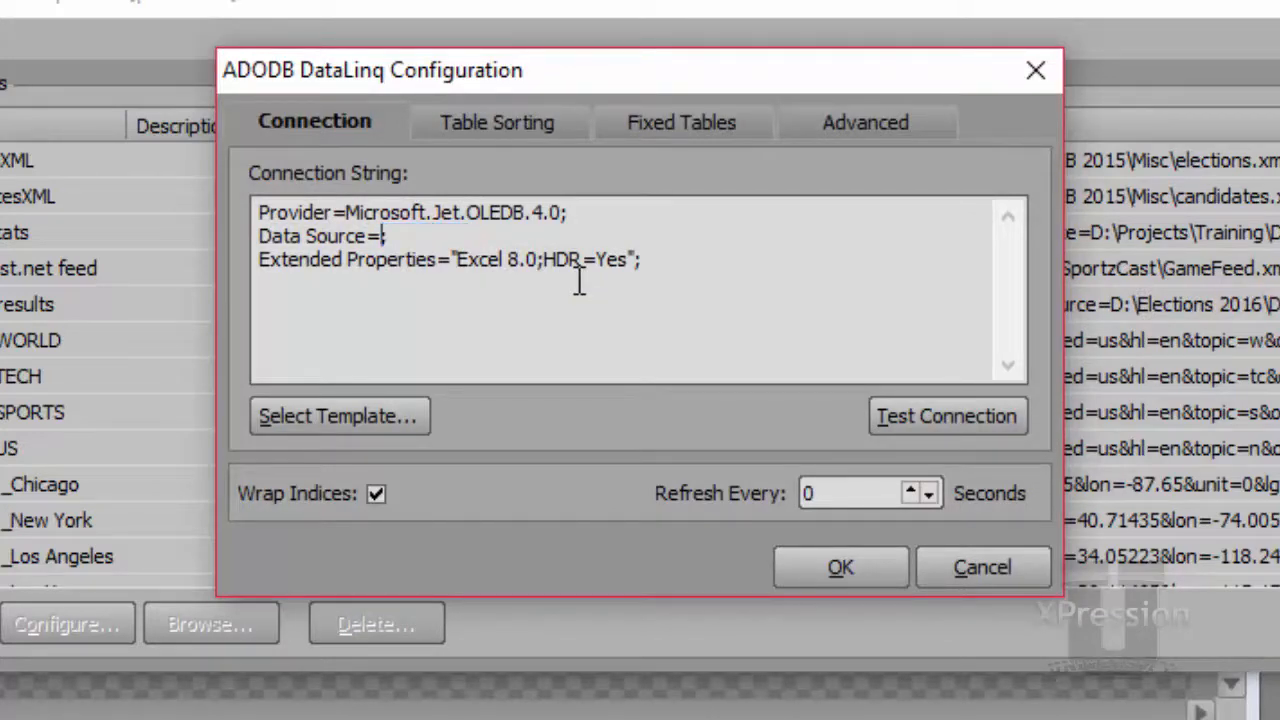
{"action": "type", "text": "\"C:\\Users\\ptwomey\\Desktop\\Crawl test.xls\""}
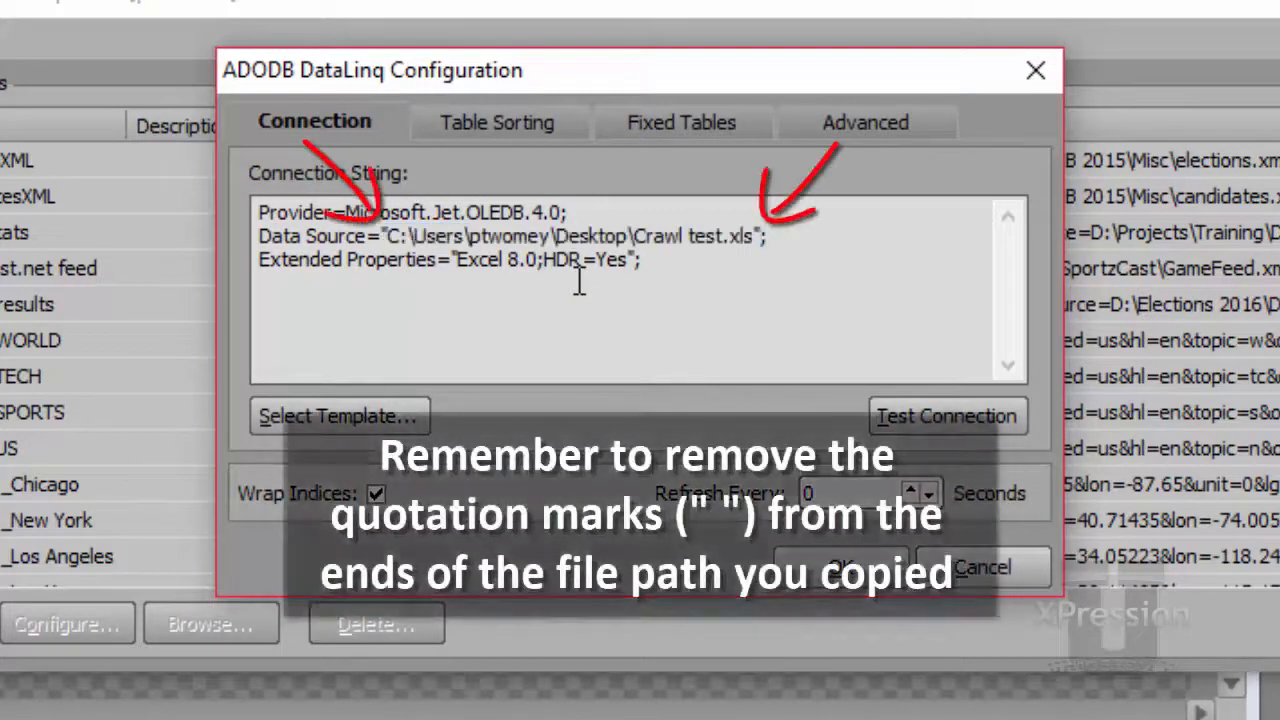
{"action": "key", "text": "BackSpace"}
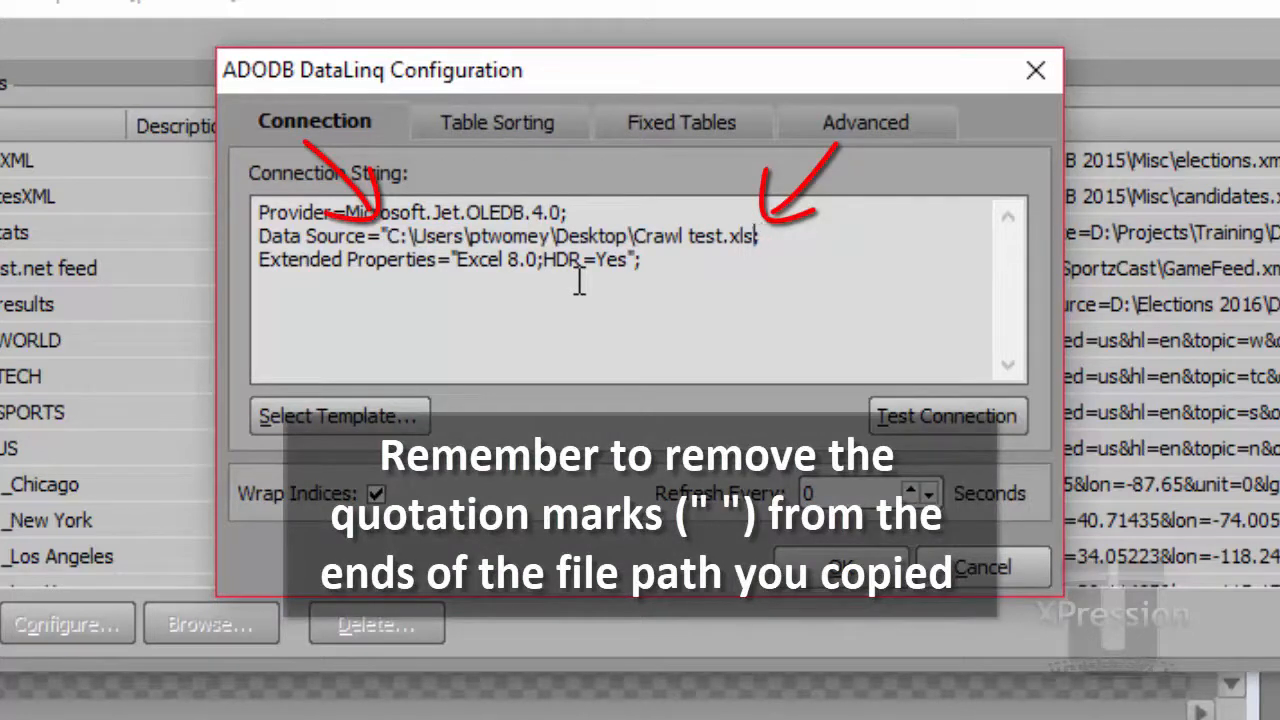
{"action": "key", "text": "Left"}
{"action": "key", "text": "Left"}
{"action": "key", "text": "Left"}
{"action": "key", "text": "Left"}
{"action": "key", "text": "Left"}
{"action": "key", "text": "Left"}
{"action": "key", "text": "Left"}
{"action": "key", "text": "Left"}
{"action": "key", "text": "Left"}
{"action": "key", "text": "Left"}
{"action": "key", "text": "Left"}
{"action": "key", "text": "Left"}
{"action": "key", "text": "Left"}
{"action": "key", "text": "Left"}
{"action": "key", "text": "Left"}
{"action": "key", "text": "Left"}
{"action": "key", "text": "Left"}
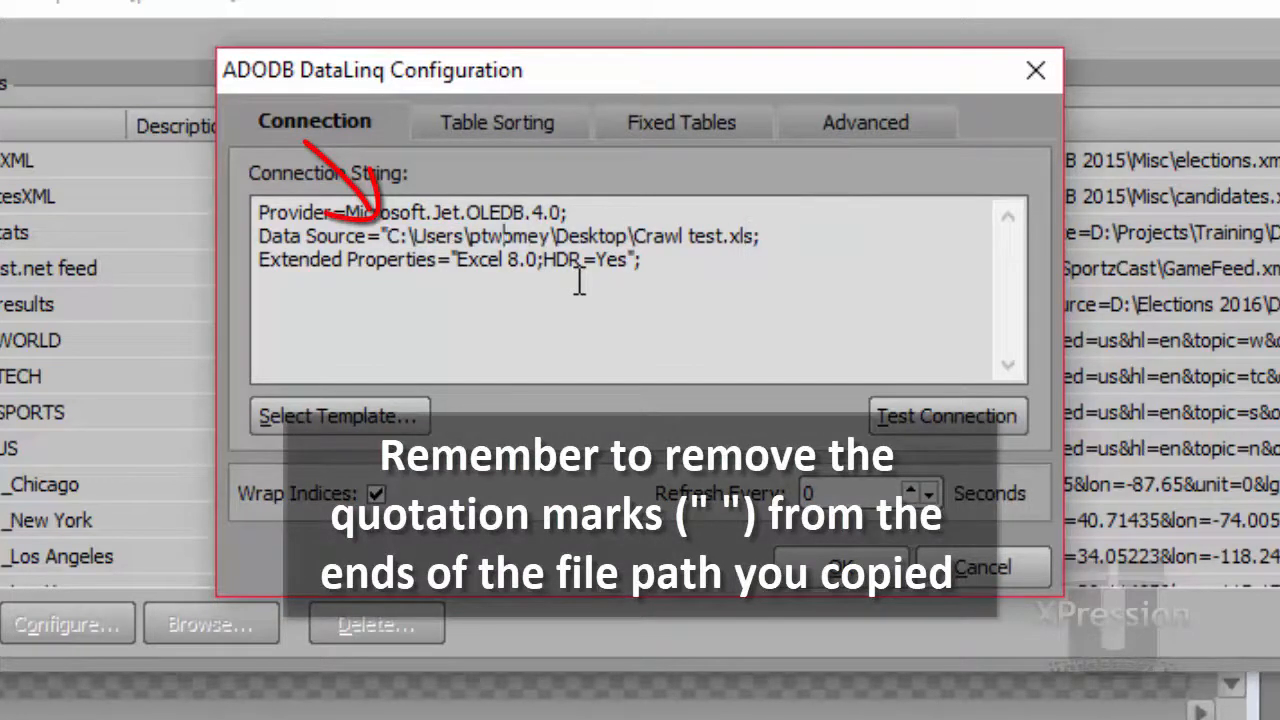
{"action": "key", "text": "Left"}
{"action": "key", "text": "Left"}
{"action": "key", "text": "Left"}
{"action": "key", "text": "BackSpace"}
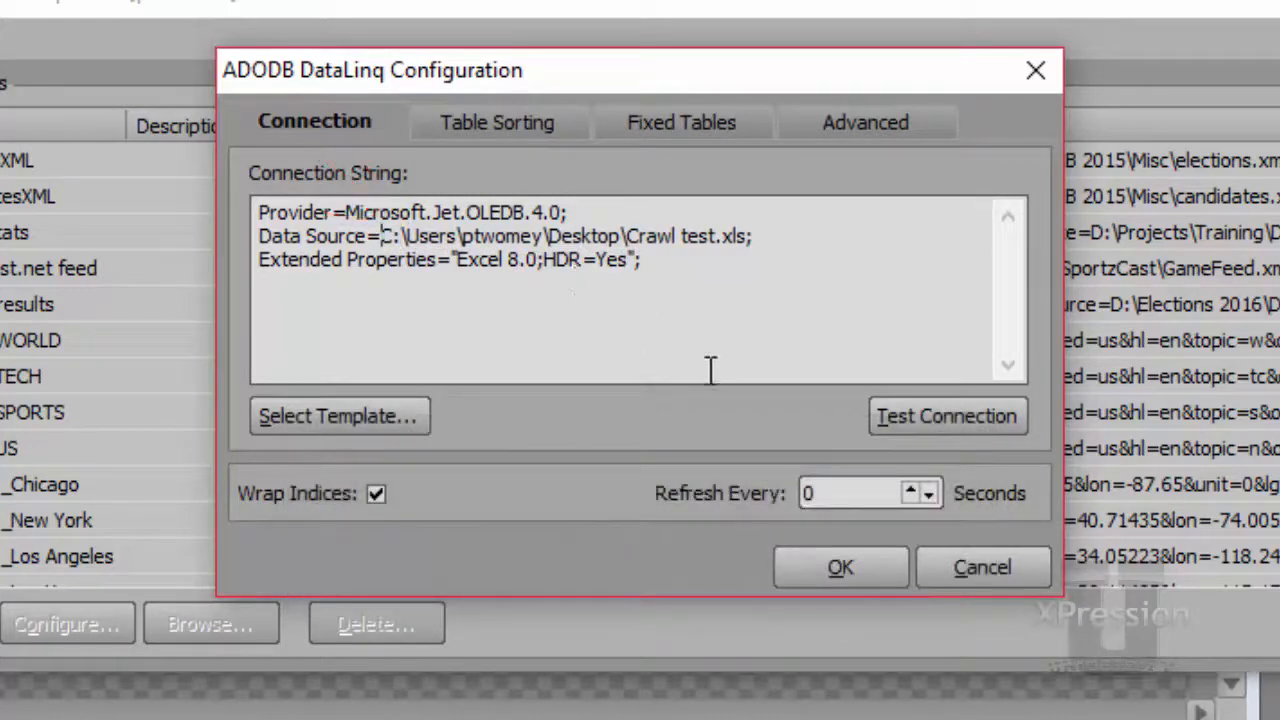
Test the connection to the Excel file and accept the ADODB DataLinq configuration
{"action": "left_click", "coordinate": [925, 415]}
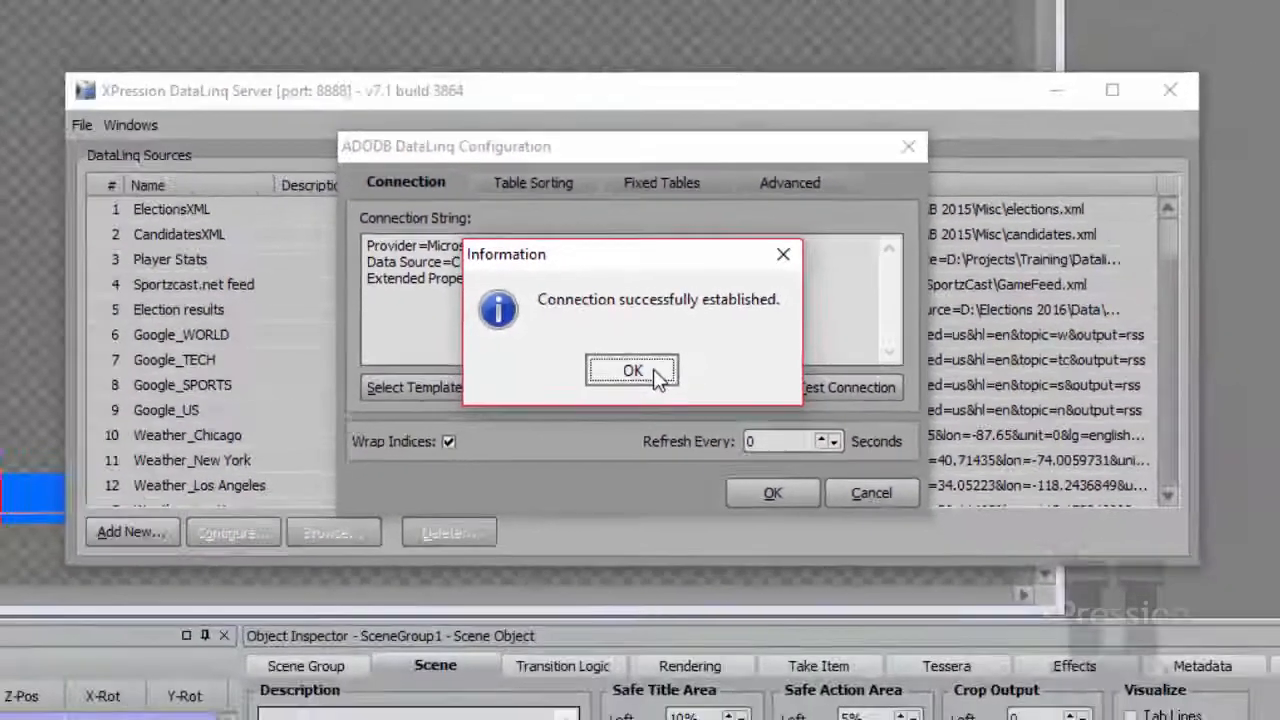
{"action": "left_click", "coordinate": [663, 386]}
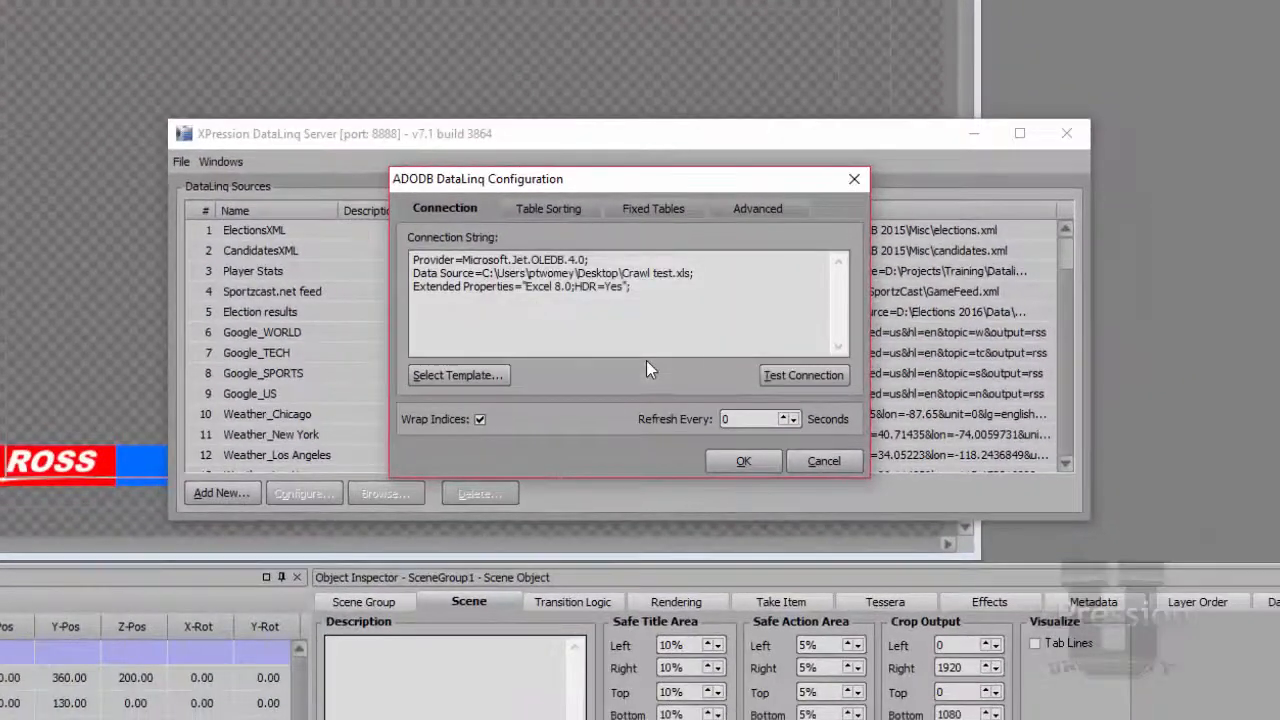
{"action": "left_click", "coordinate": [765, 463]}
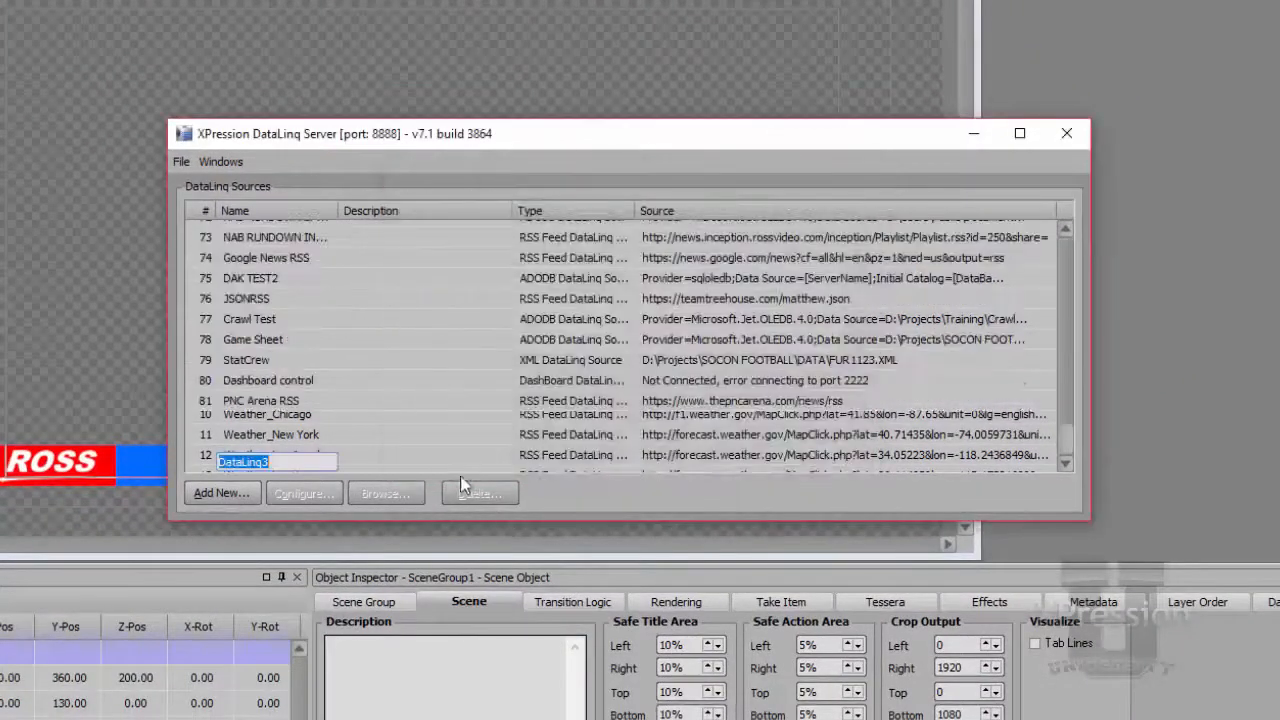
Name the new DataLinq source "Crawl Tutorial" and minimize the DataLinq Server window
{"action": "type", "text": "Crawl Tut"}
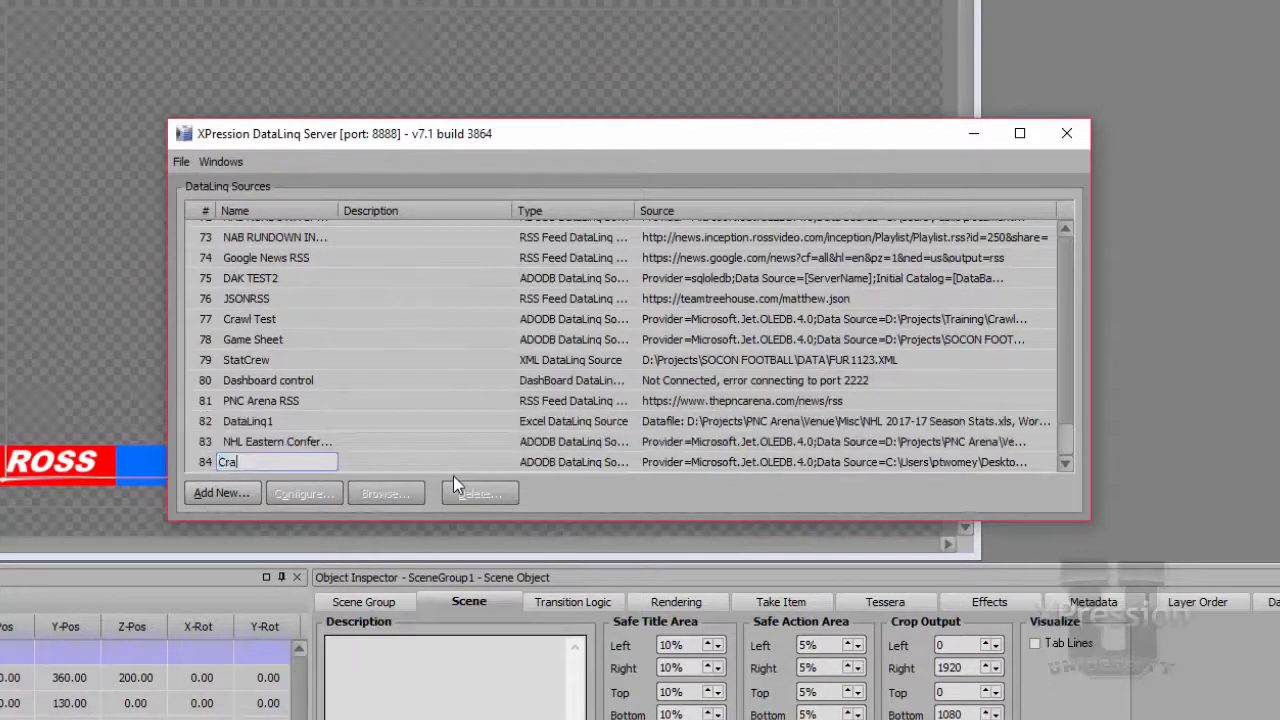
{"action": "type", "text": "orial"}
{"action": "key", "text": "Return"}
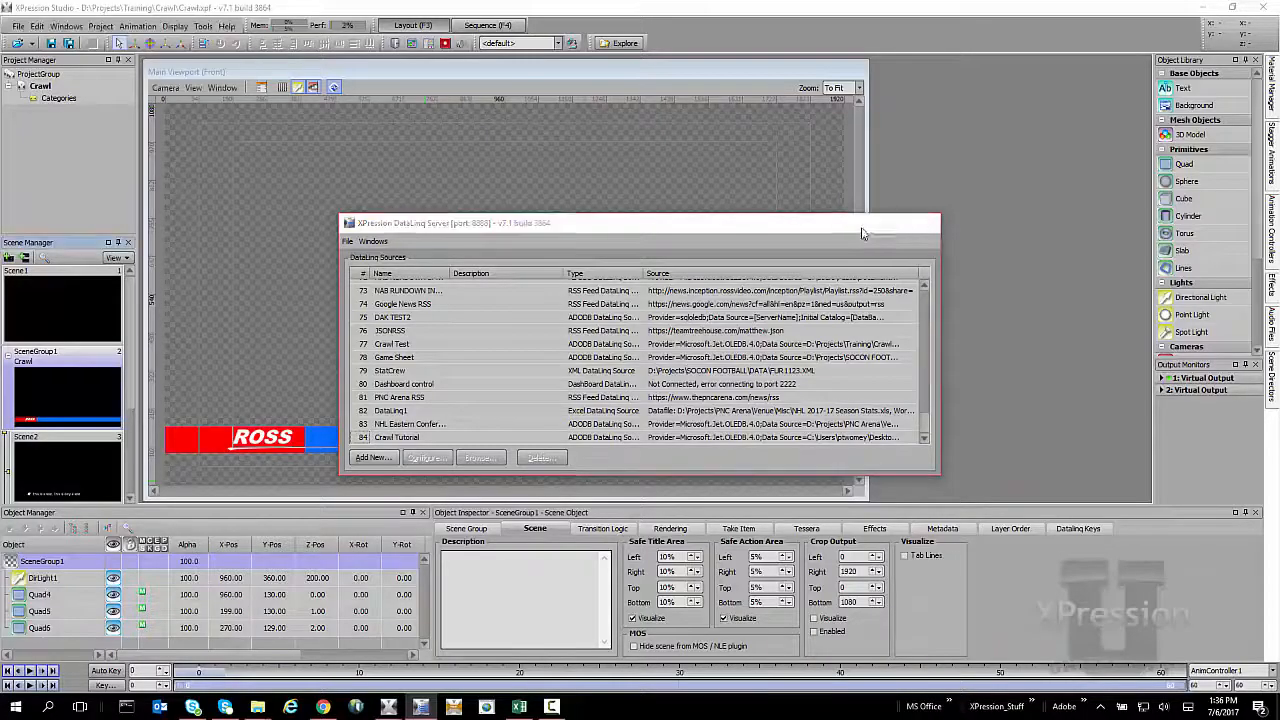
{"action": "left_click", "coordinate": [864, 225]}
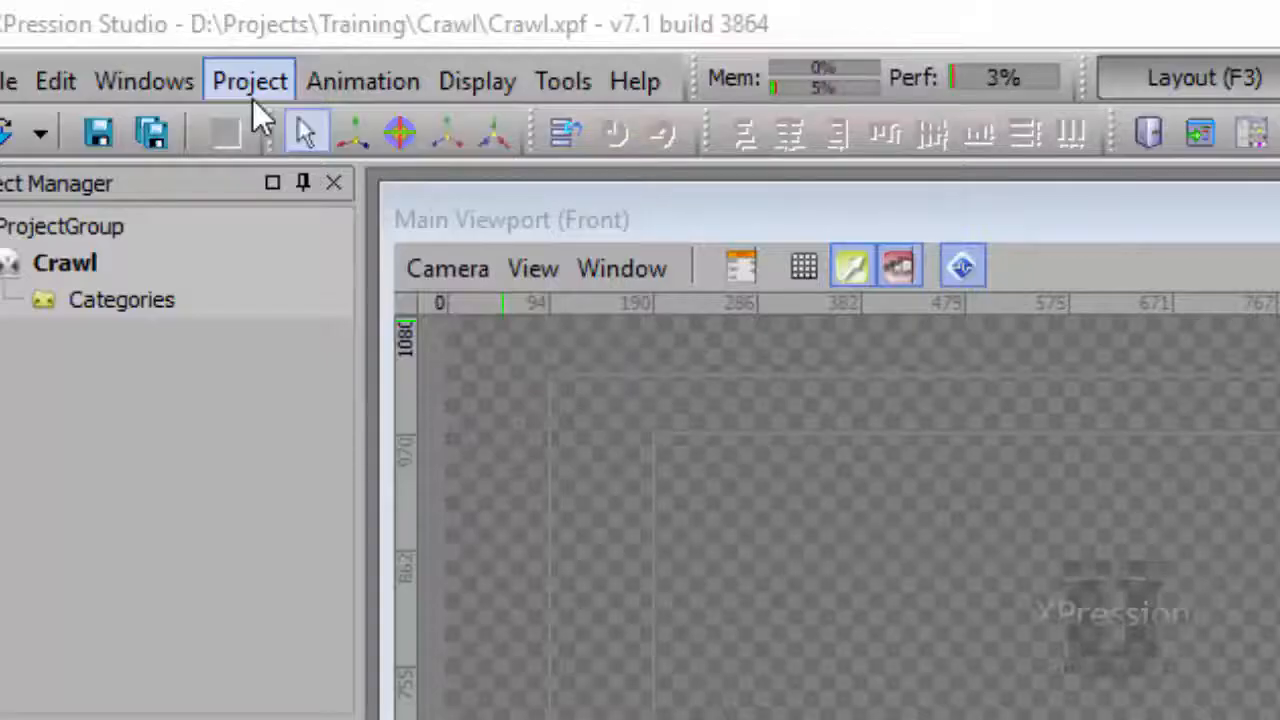
Add a DataLinq server on localhost with port 8888 to the project and check its available sources for Crawl Tutorial
{"action": "left_click", "coordinate": [102, 32]}
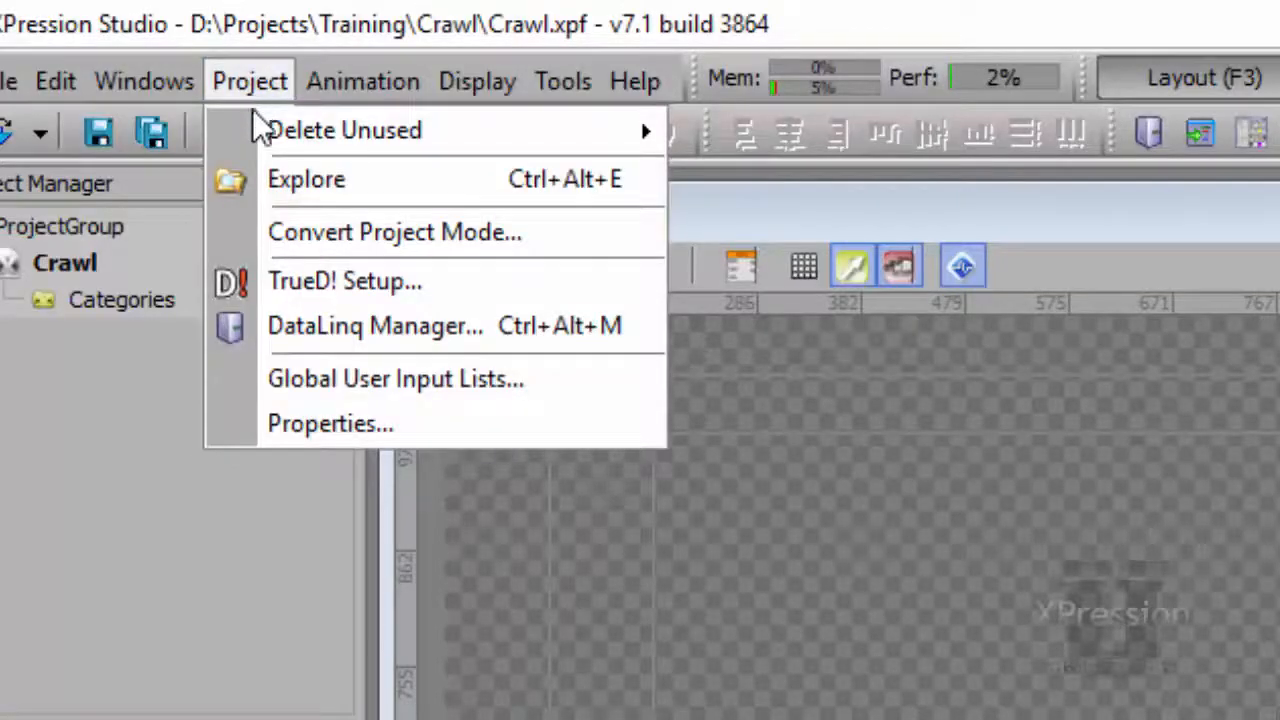
{"action": "left_click", "coordinate": [405, 328]}
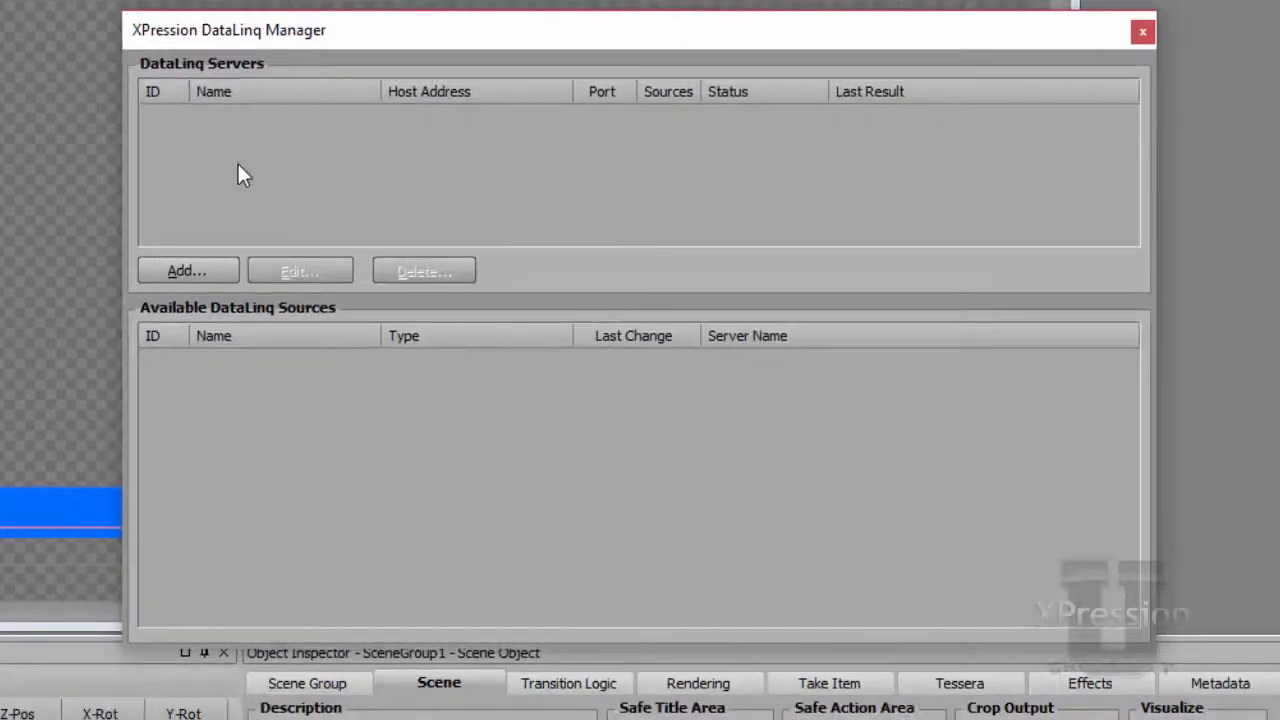
{"action": "left_click", "coordinate": [208, 271]}
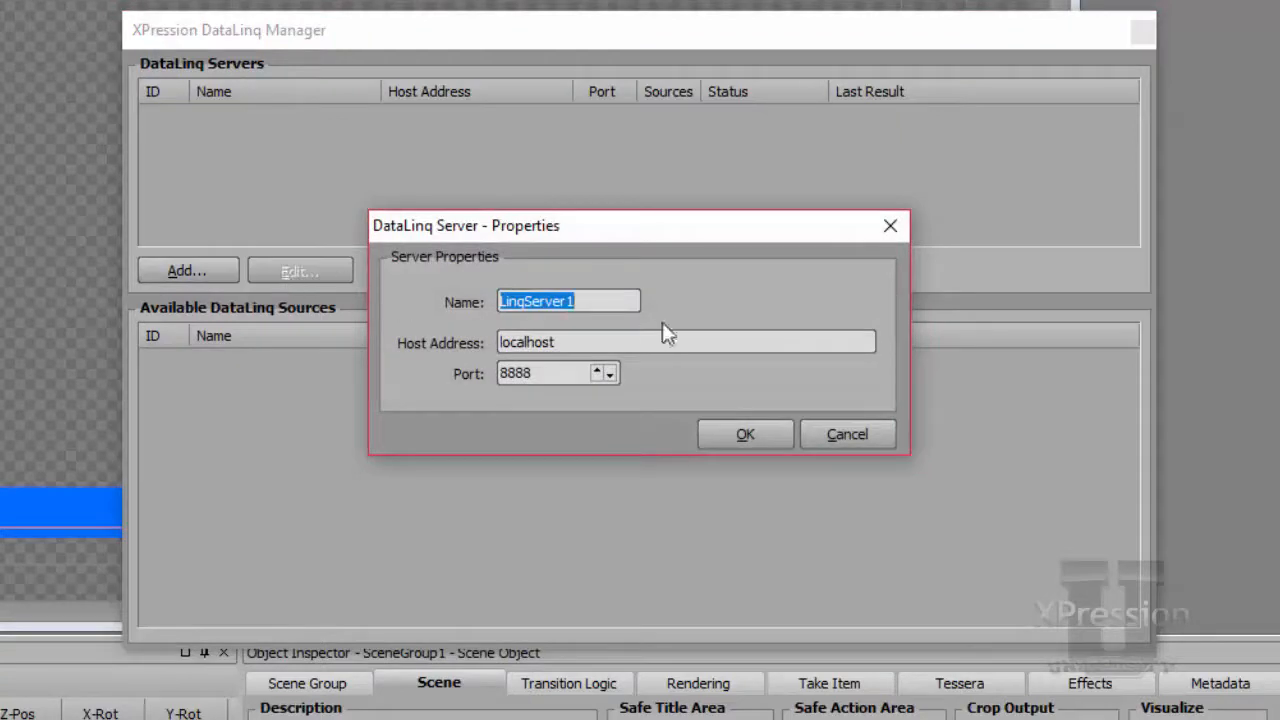
{"action": "left_click", "coordinate": [753, 433]}
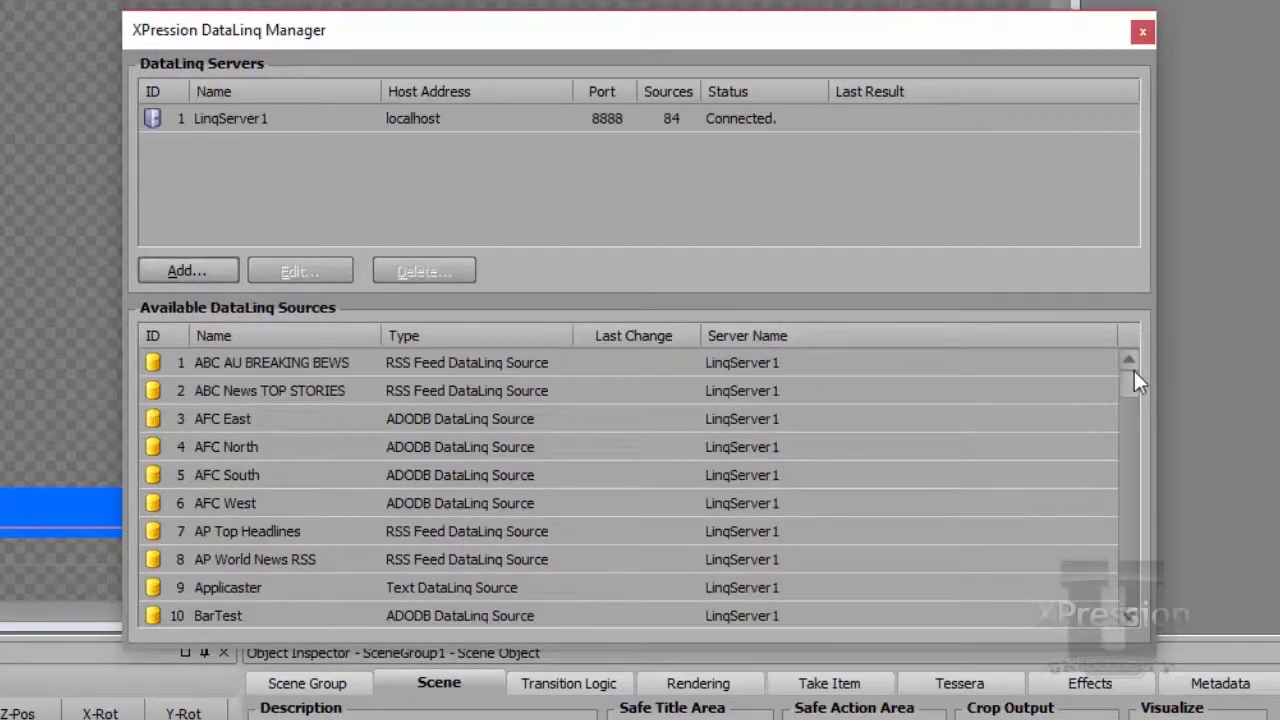
{"action": "left_click_drag", "start_coordinate": [1132, 375], "coordinate": [1131, 437]}
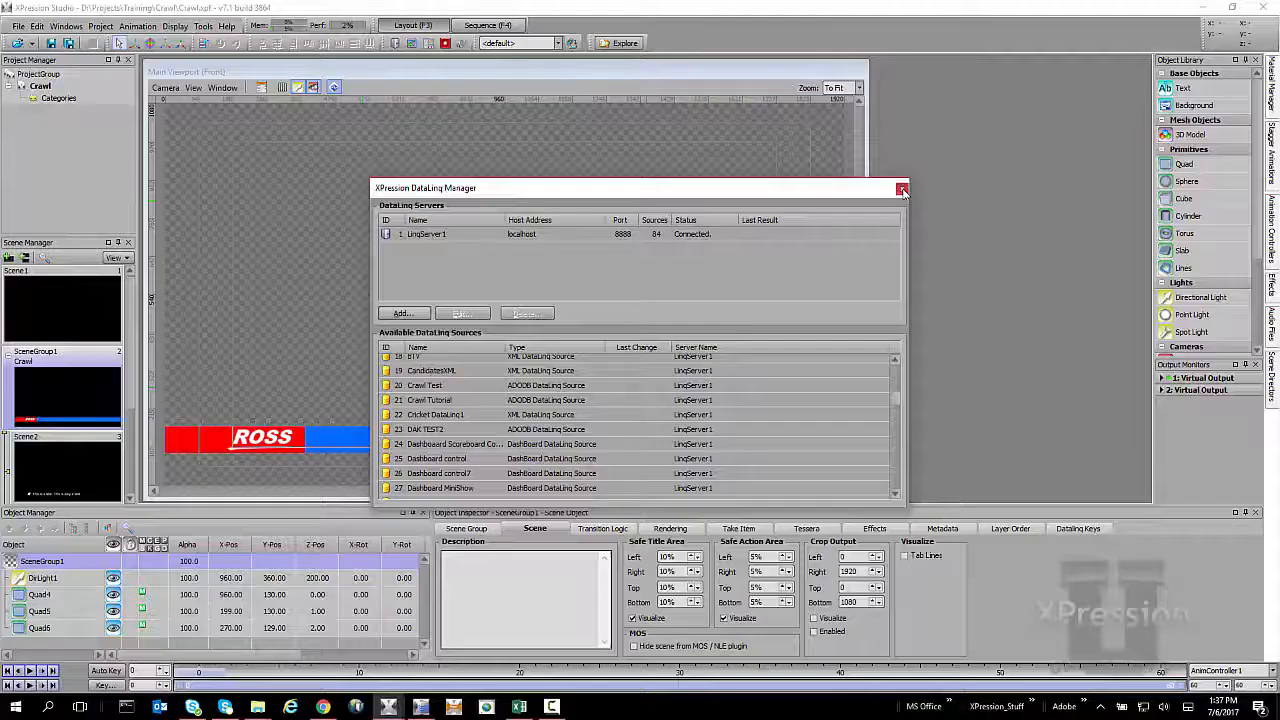
{"action": "left_click", "coordinate": [1140, 33]}
Switch the data source of Scene2's crawl text object from static text to DataLinq
{"action": "left_click", "coordinate": [73, 460]}
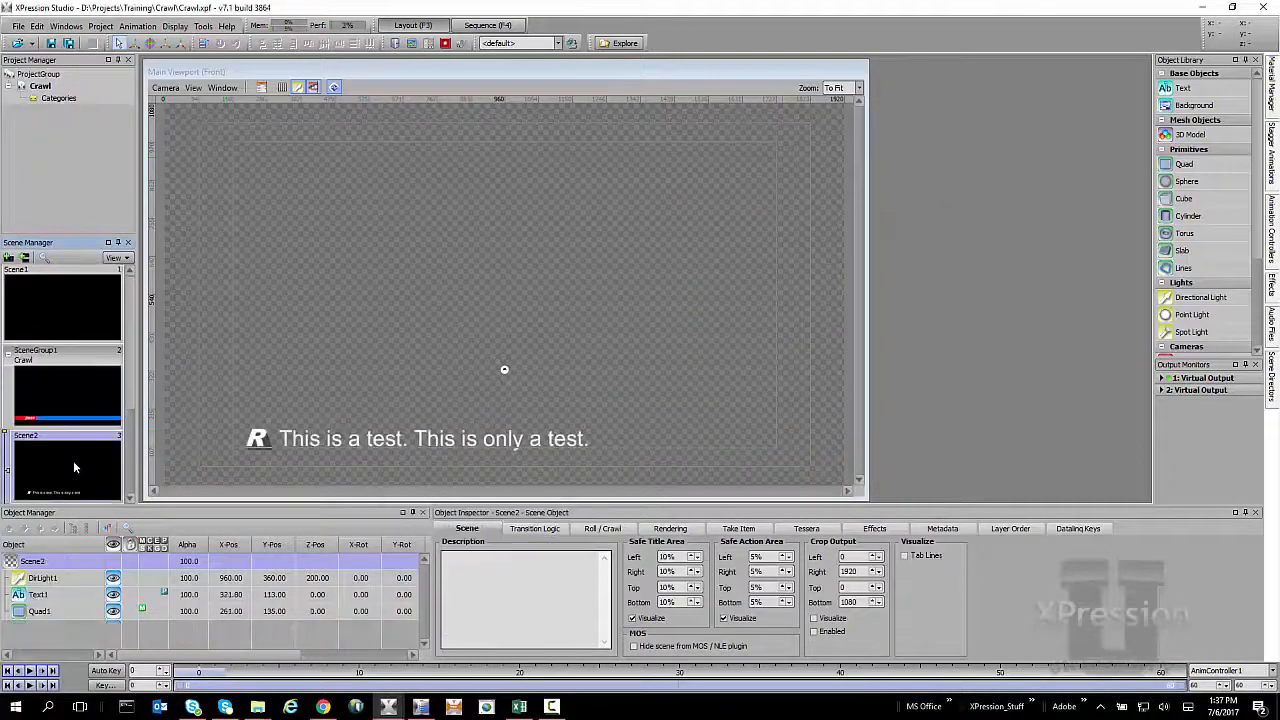
{"action": "left_click", "coordinate": [306, 445]}
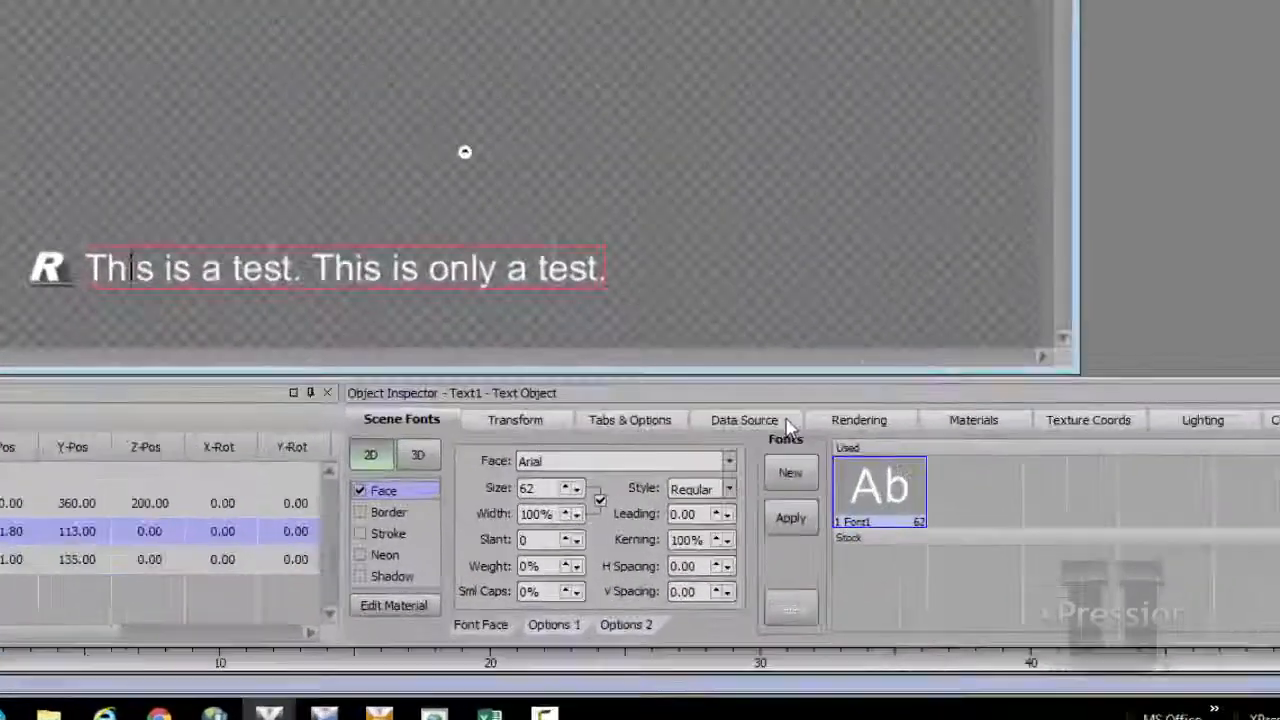
{"action": "left_click", "coordinate": [786, 422]}
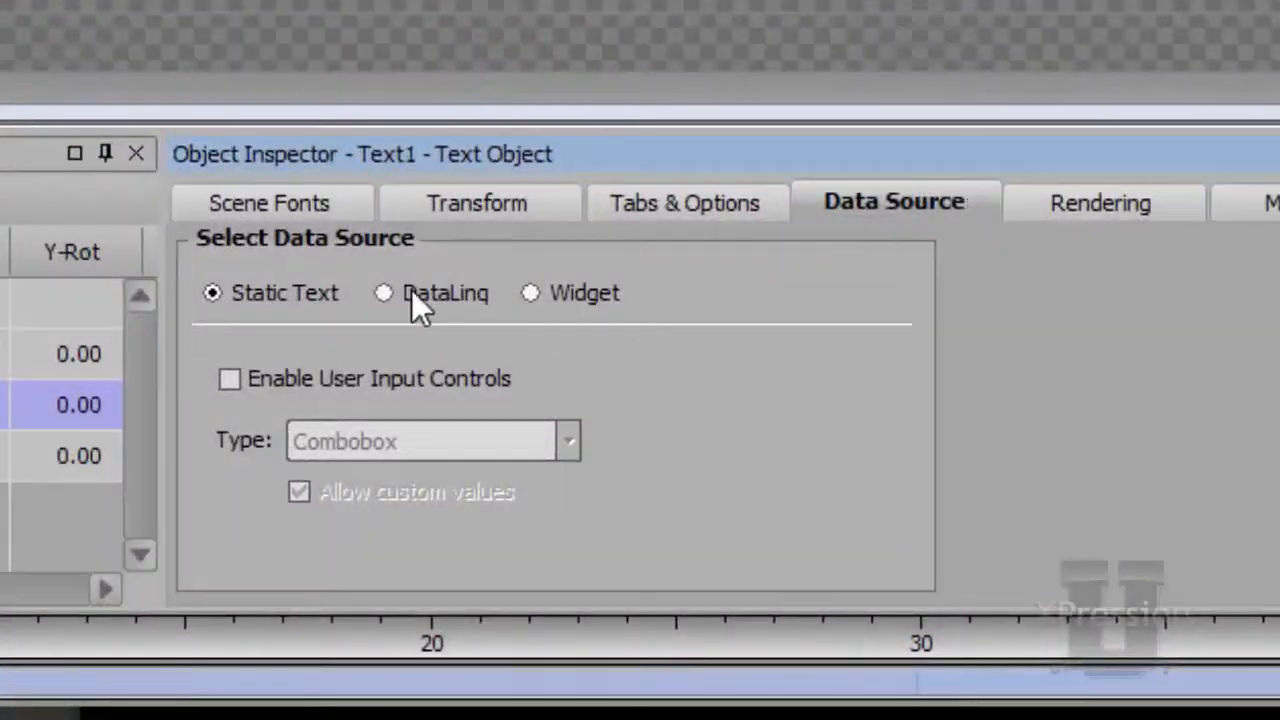
{"action": "left_click", "coordinate": [411, 289]}
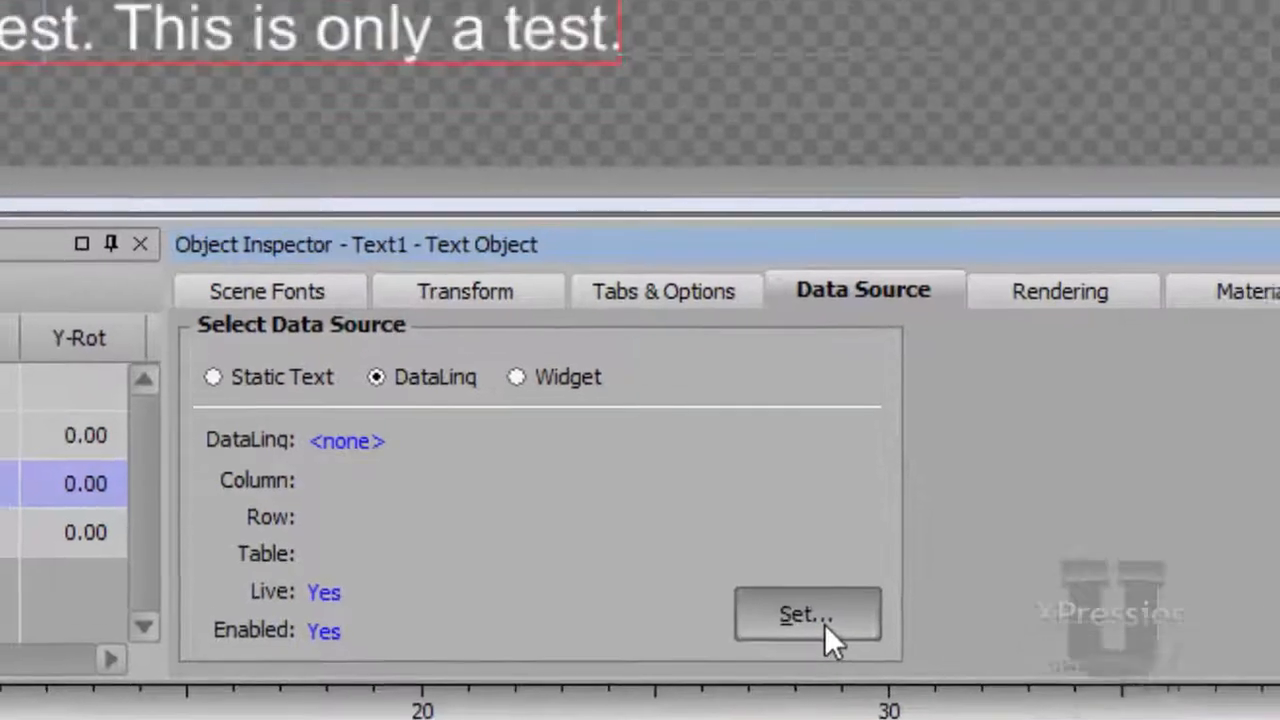
Link the Scene2 text to the Crawl Tutorial source, using the Text column, row 1 of Sheet1$
{"action": "left_click", "coordinate": [838, 548]}
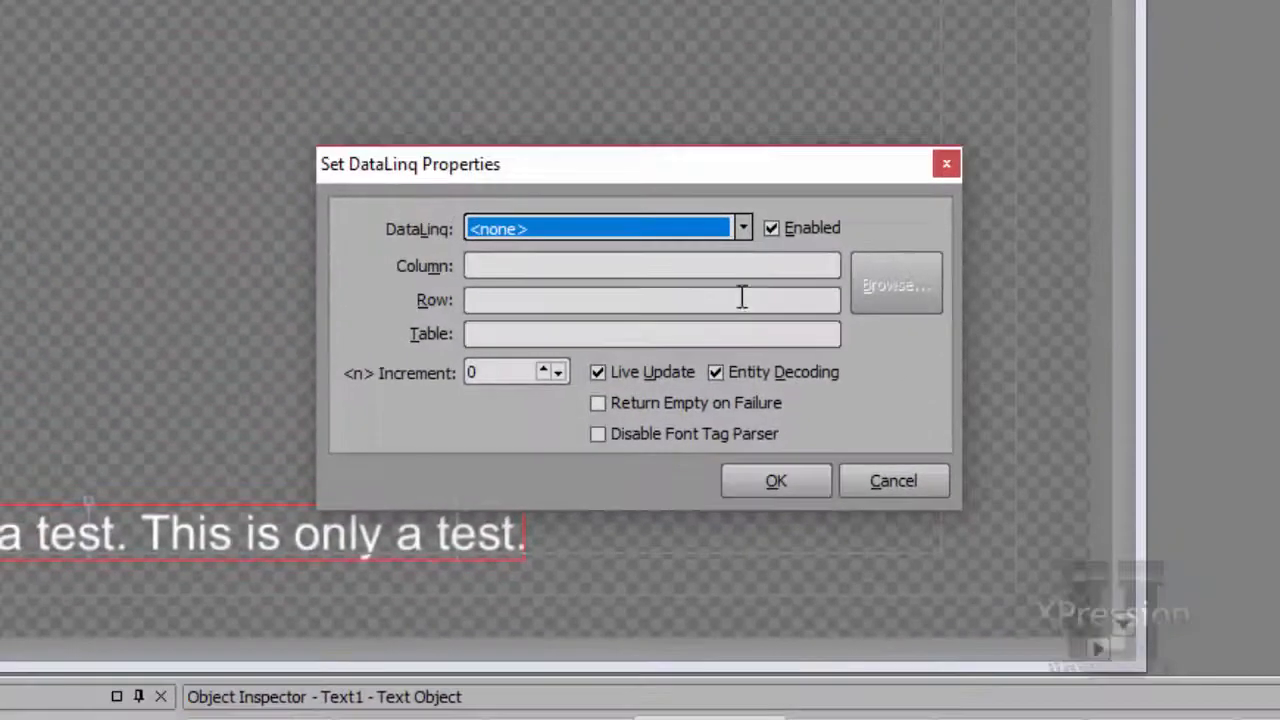
{"action": "left_click", "coordinate": [743, 228]}
{"action": "left_click_drag", "start_coordinate": [741, 258], "coordinate": [745, 294]}
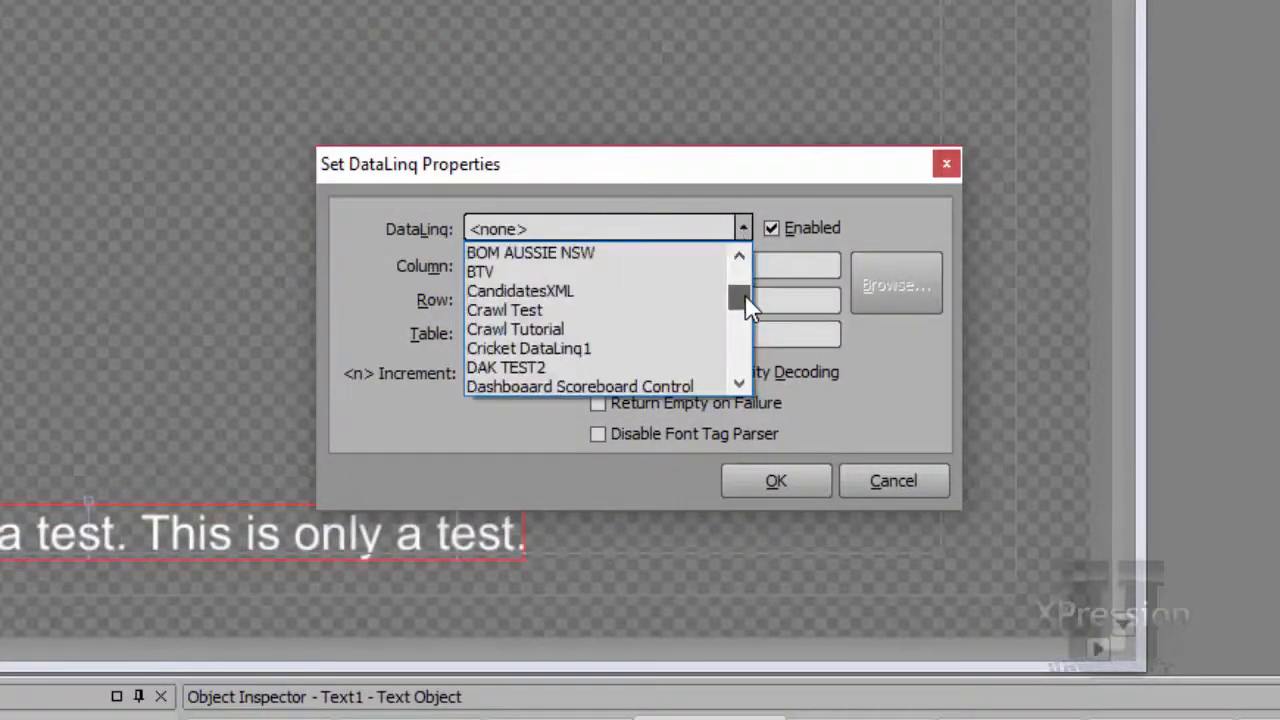
{"action": "left_click", "coordinate": [634, 328]}
{"action": "left_click", "coordinate": [874, 289]}
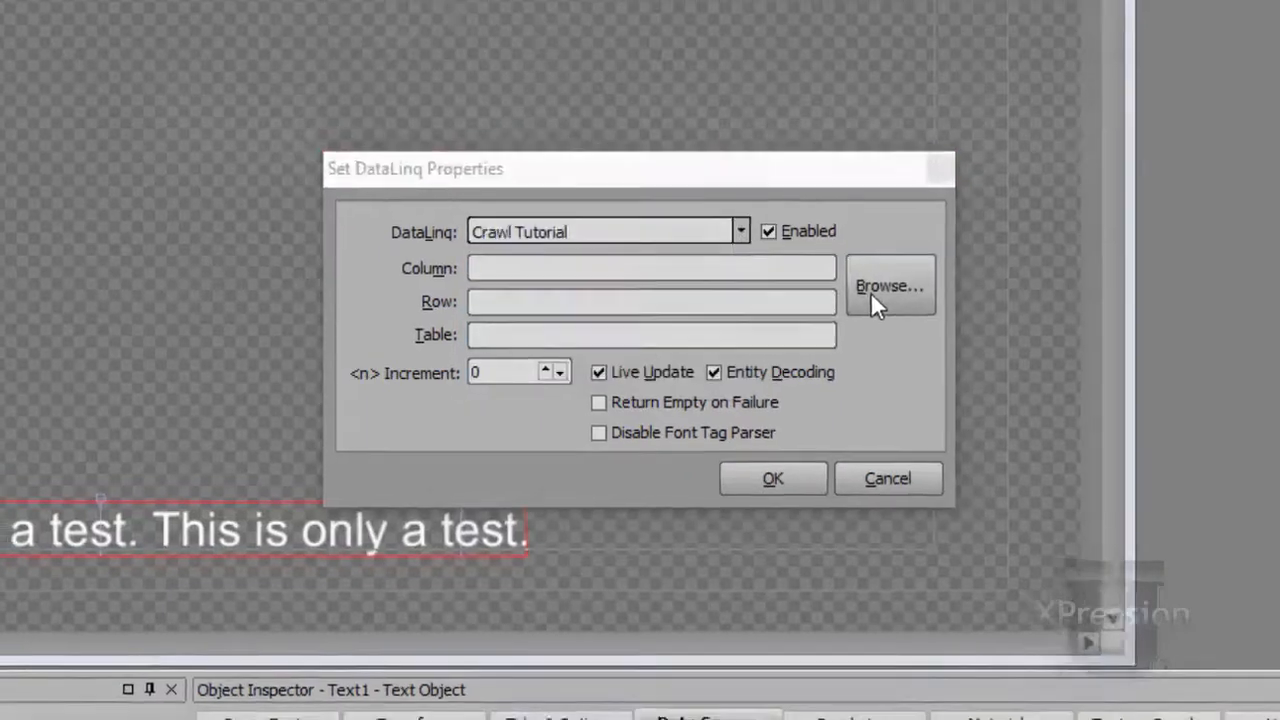
{"action": "left_click", "coordinate": [467, 166]}
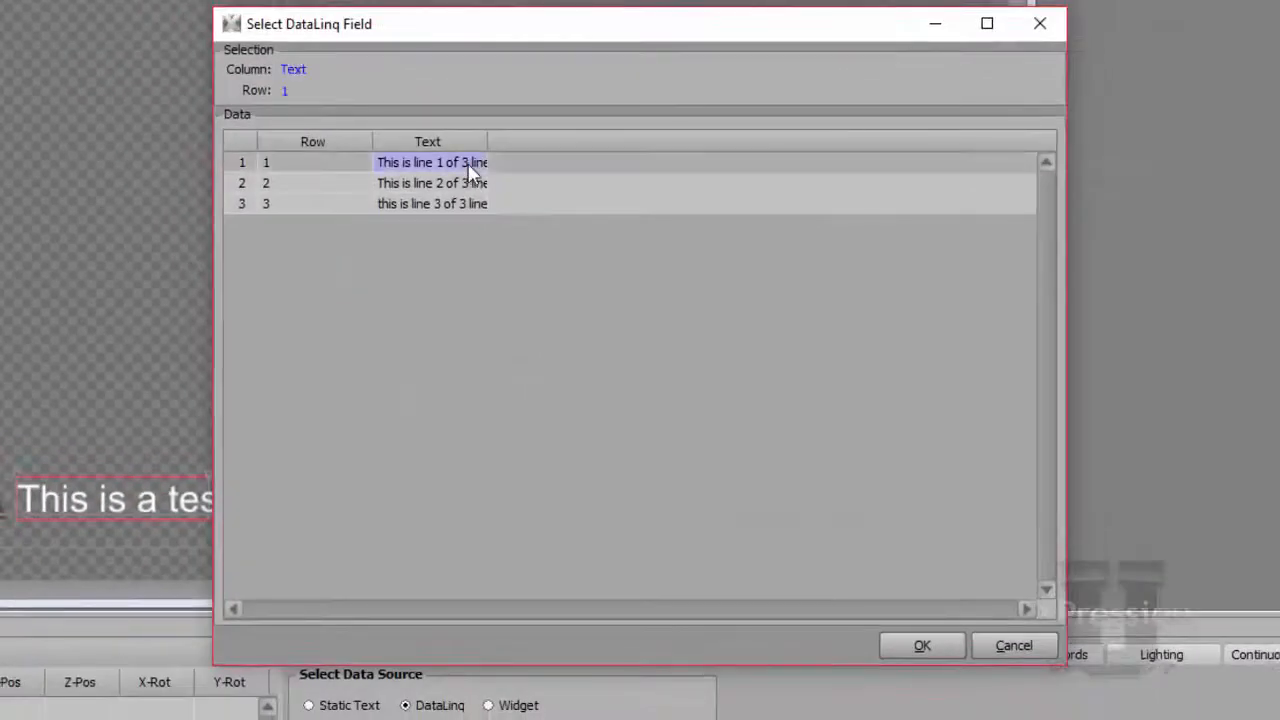
{"action": "left_click", "coordinate": [917, 637]}
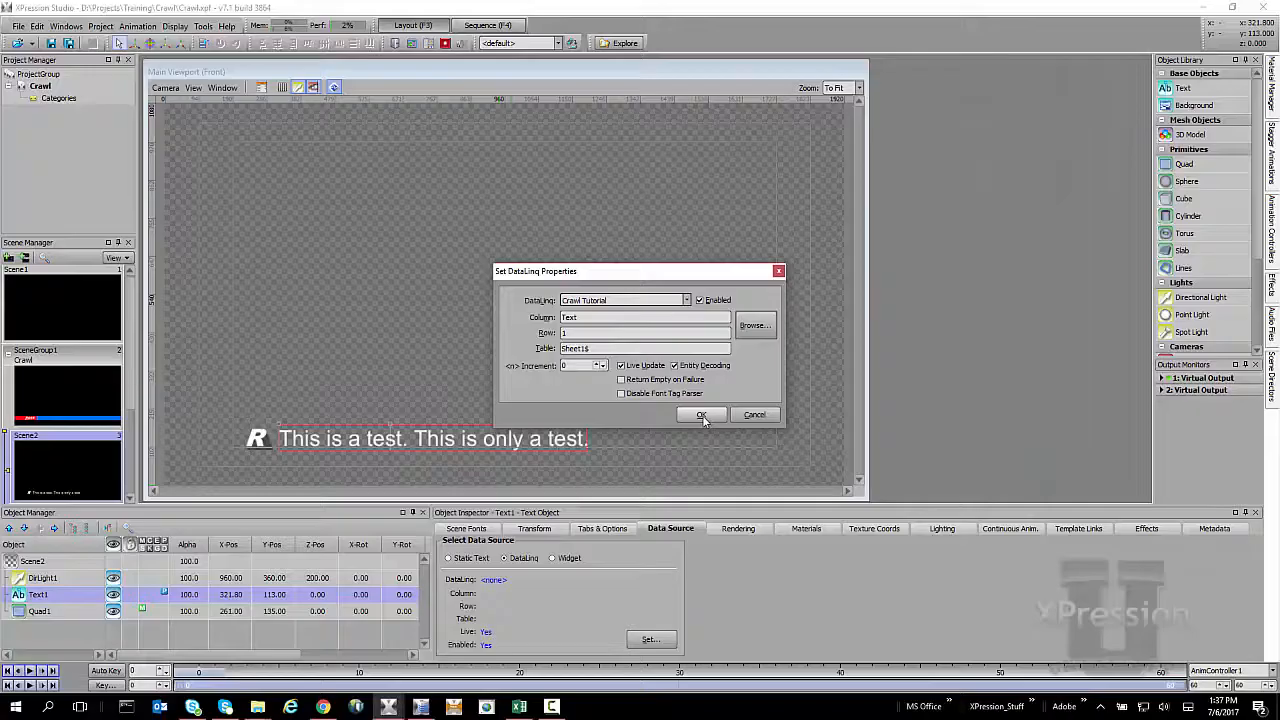
{"action": "left_click", "coordinate": [702, 416]}
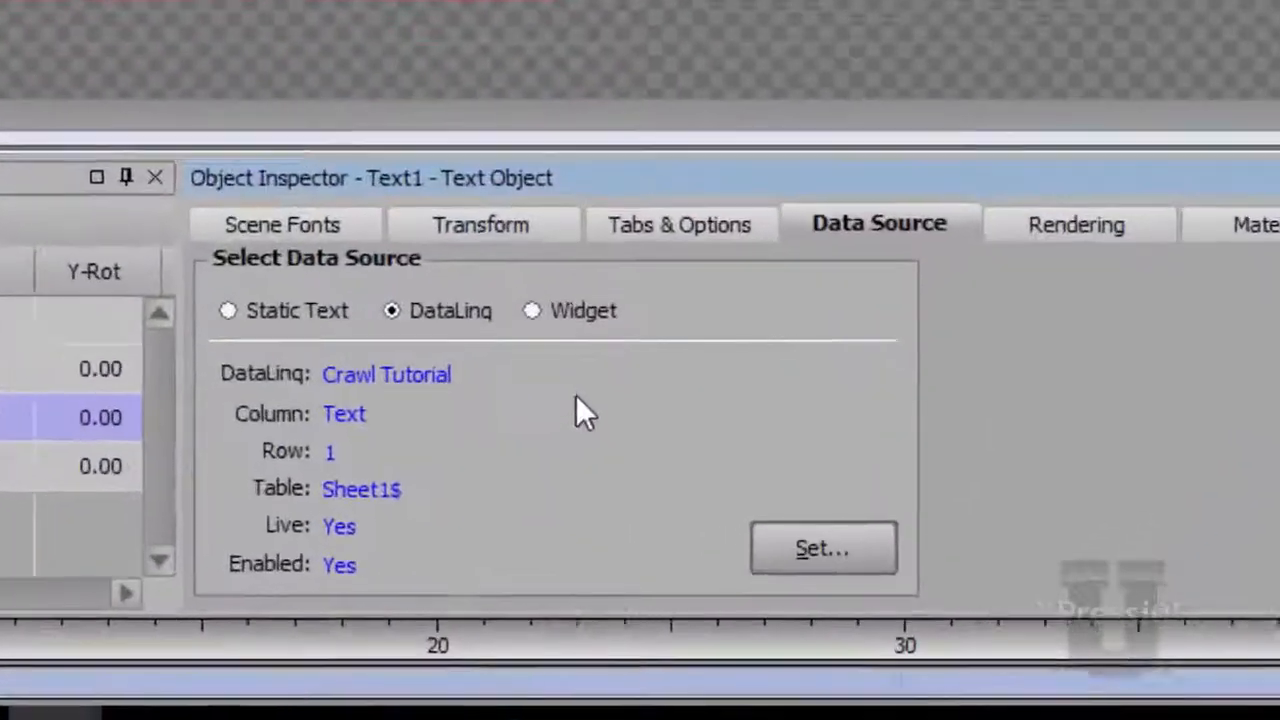
Copy the Scene2 text's DataLinq settings onto Scene3's Text1, switched to DataLinq, and increment its row to 2
{"action": "right_click", "coordinate": [567, 589]}
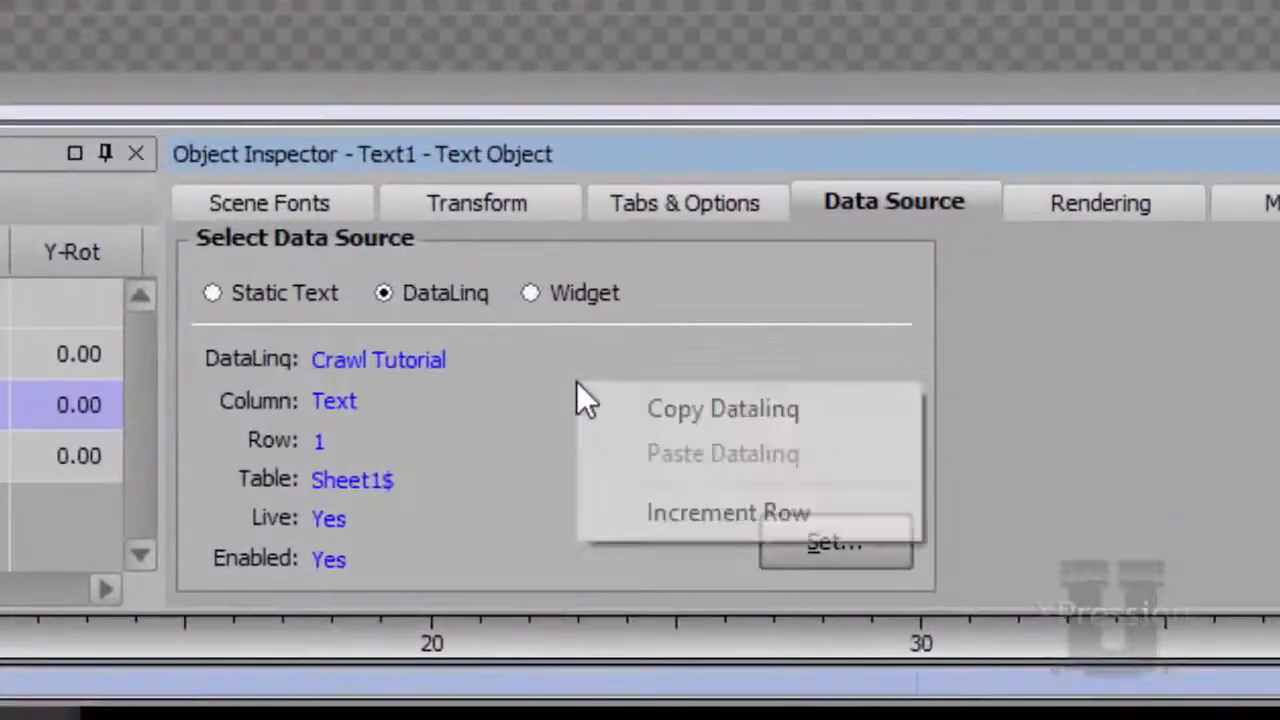
{"action": "left_click", "coordinate": [640, 410]}
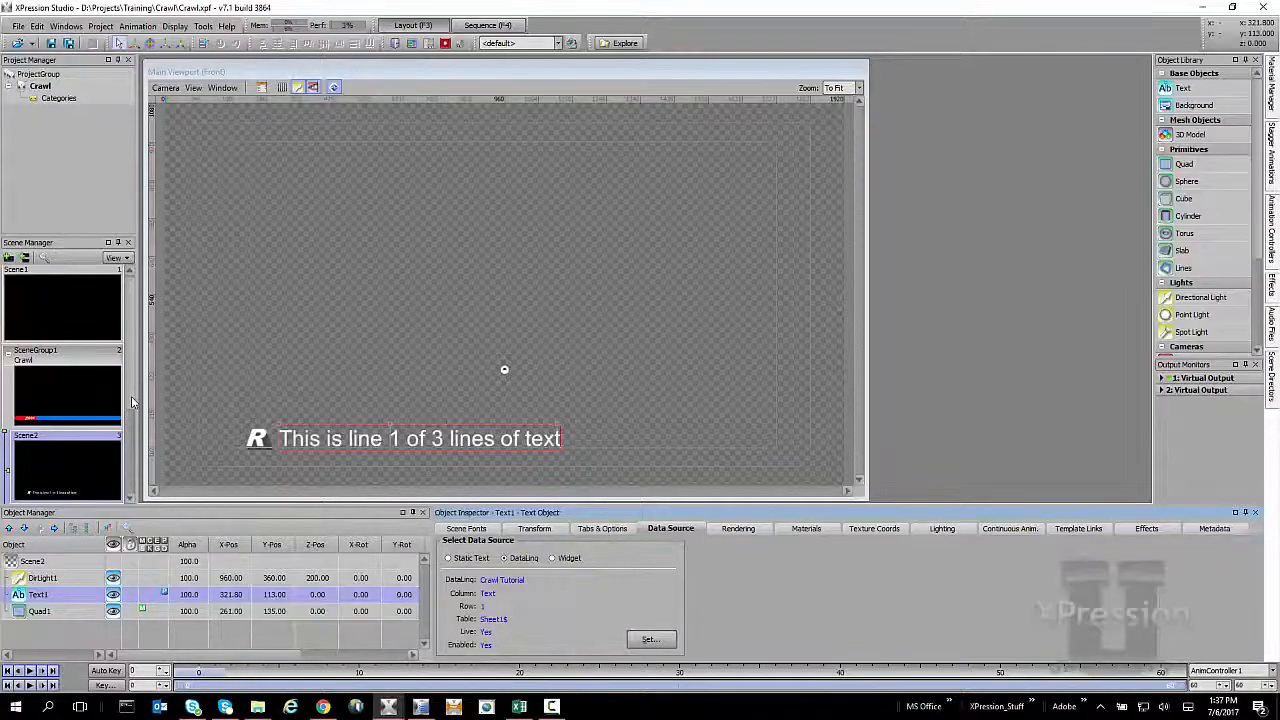
{"action": "left_click_drag", "start_coordinate": [131, 397], "coordinate": [132, 437]}
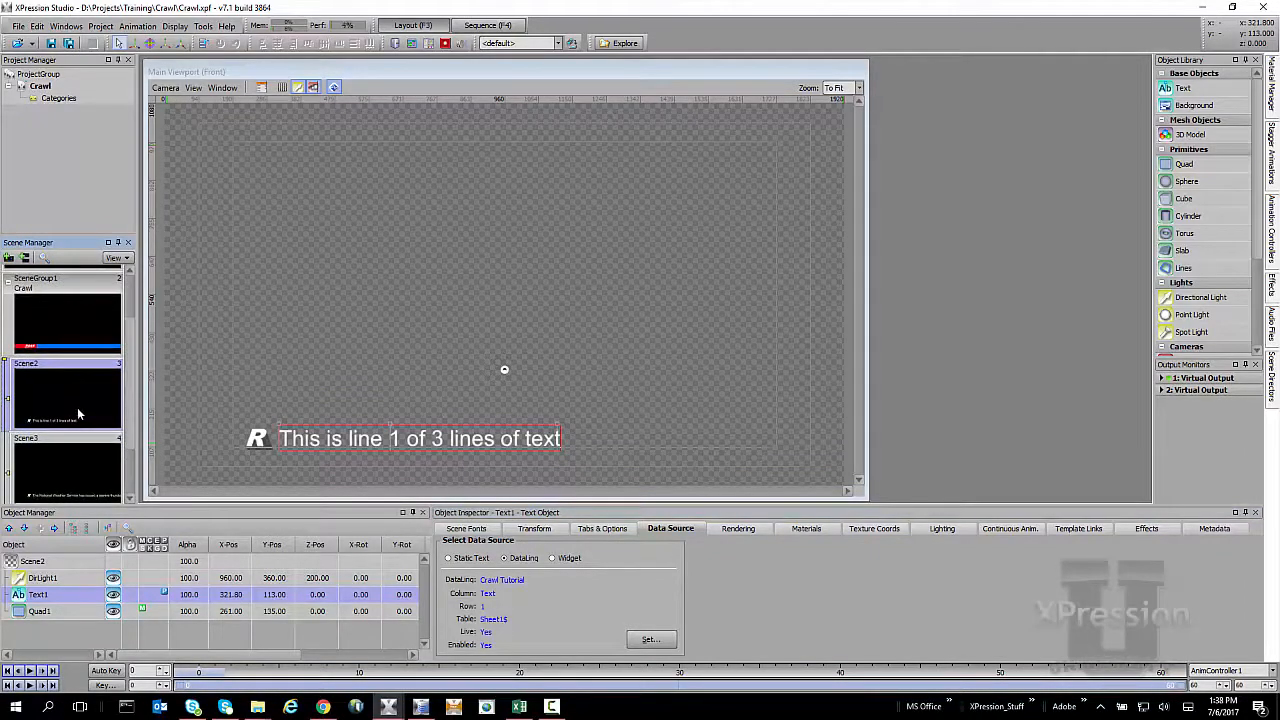
{"action": "left_click", "coordinate": [71, 464]}
{"action": "left_click", "coordinate": [75, 597]}
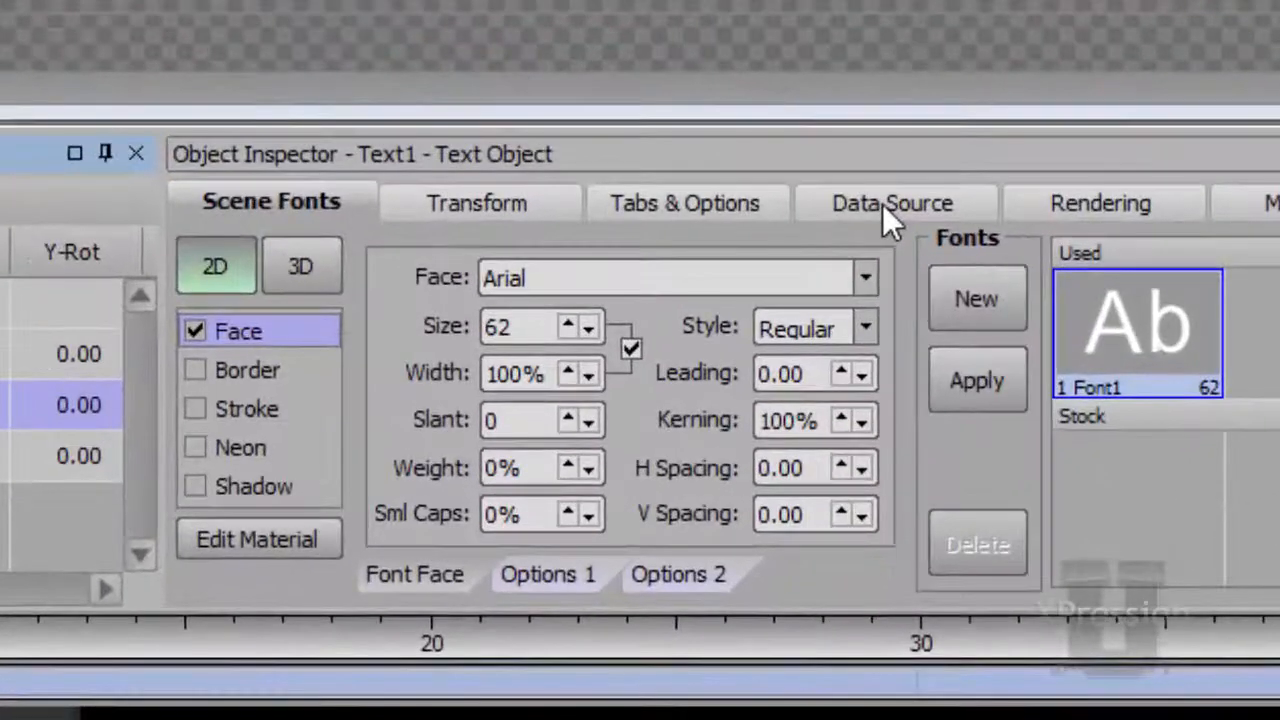
{"action": "left_click", "coordinate": [882, 204]}
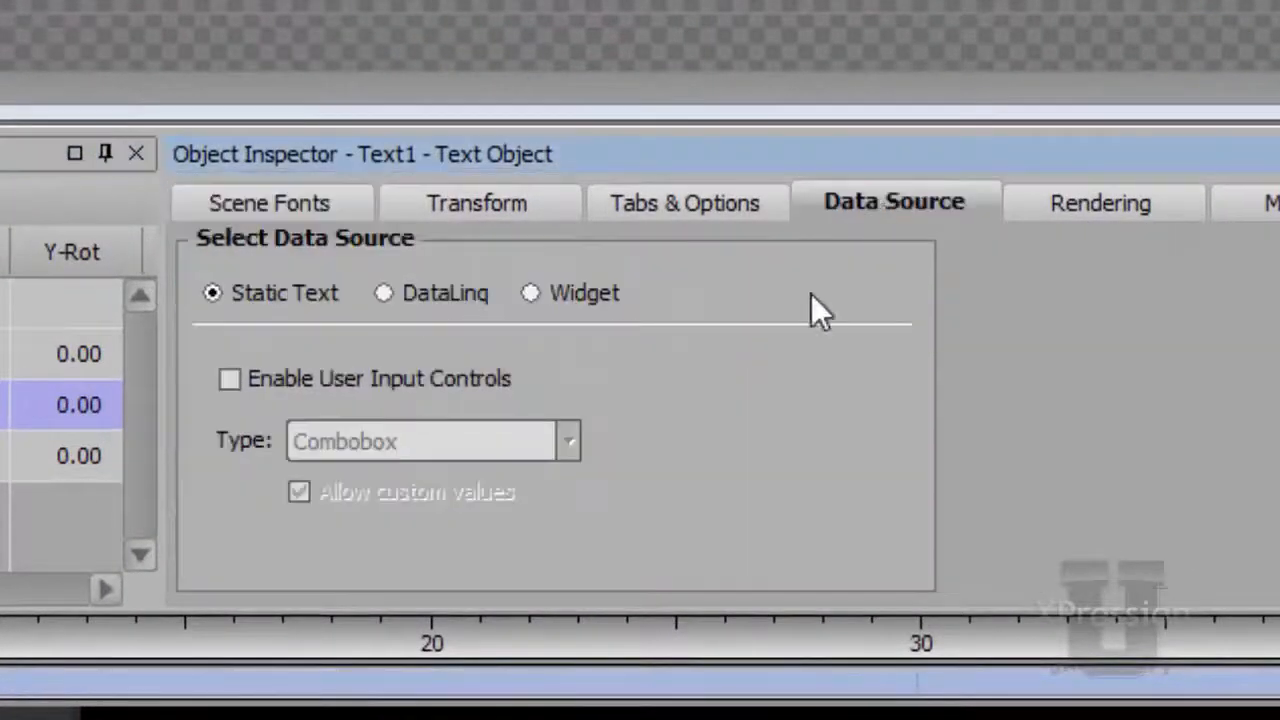
{"action": "left_click", "coordinate": [428, 290]}
{"action": "right_click", "coordinate": [629, 397]}
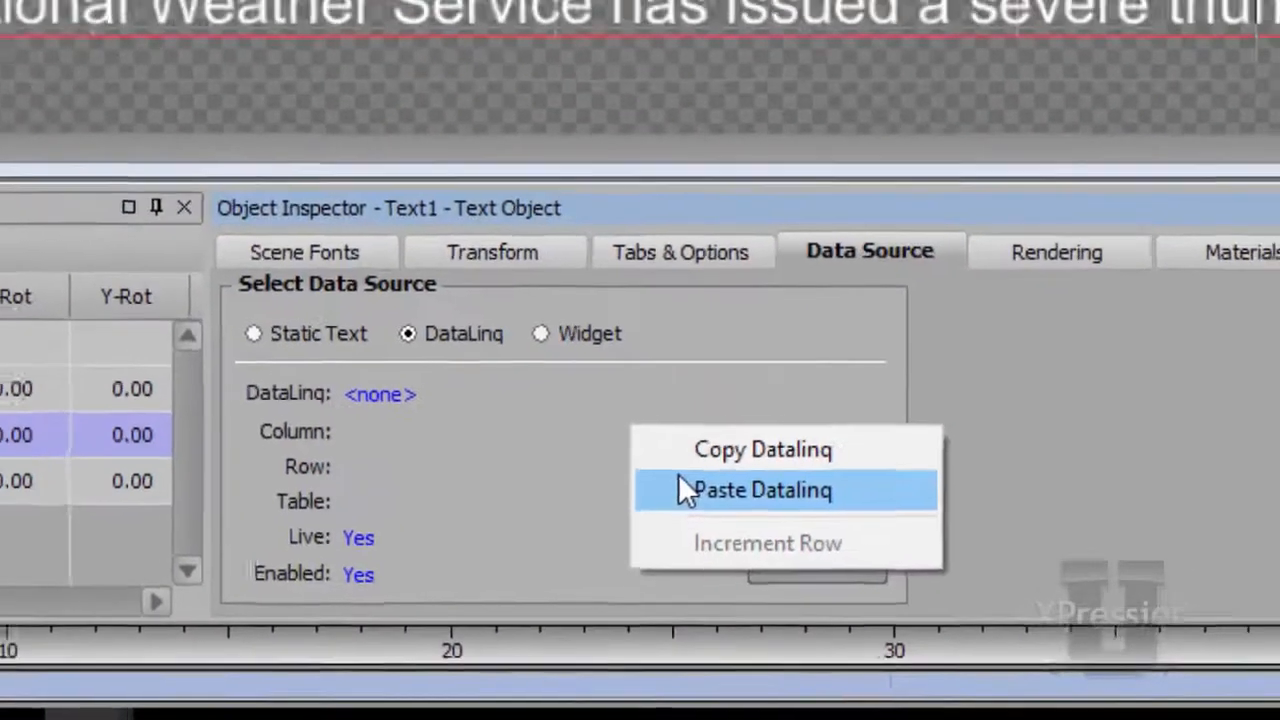
{"action": "left_click", "coordinate": [679, 476]}
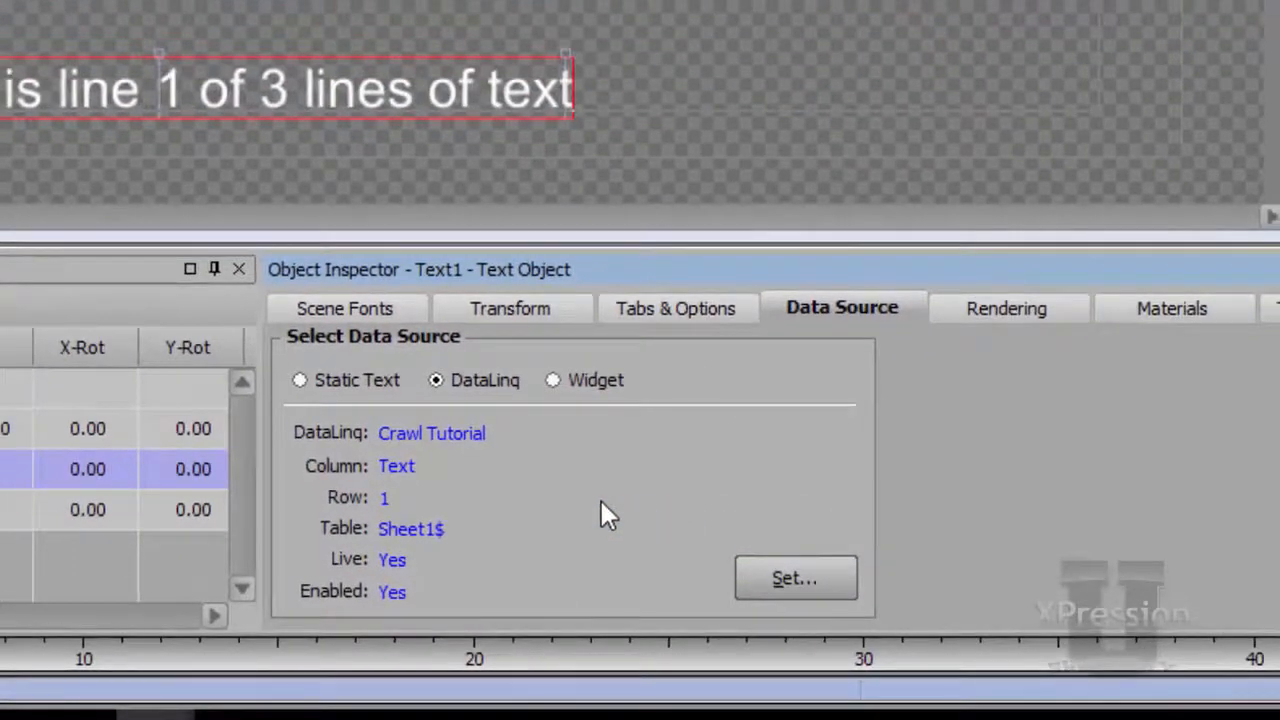
{"action": "right_click", "coordinate": [601, 500]}
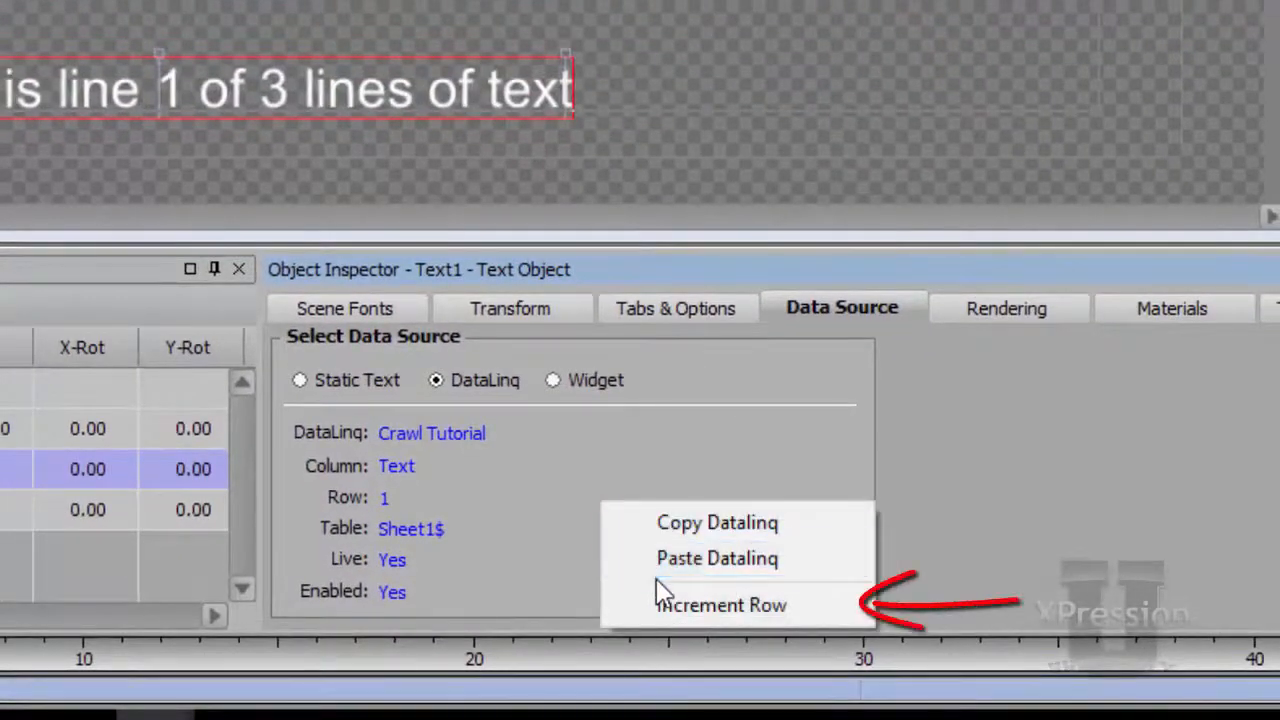
{"action": "left_click", "coordinate": [686, 608]}
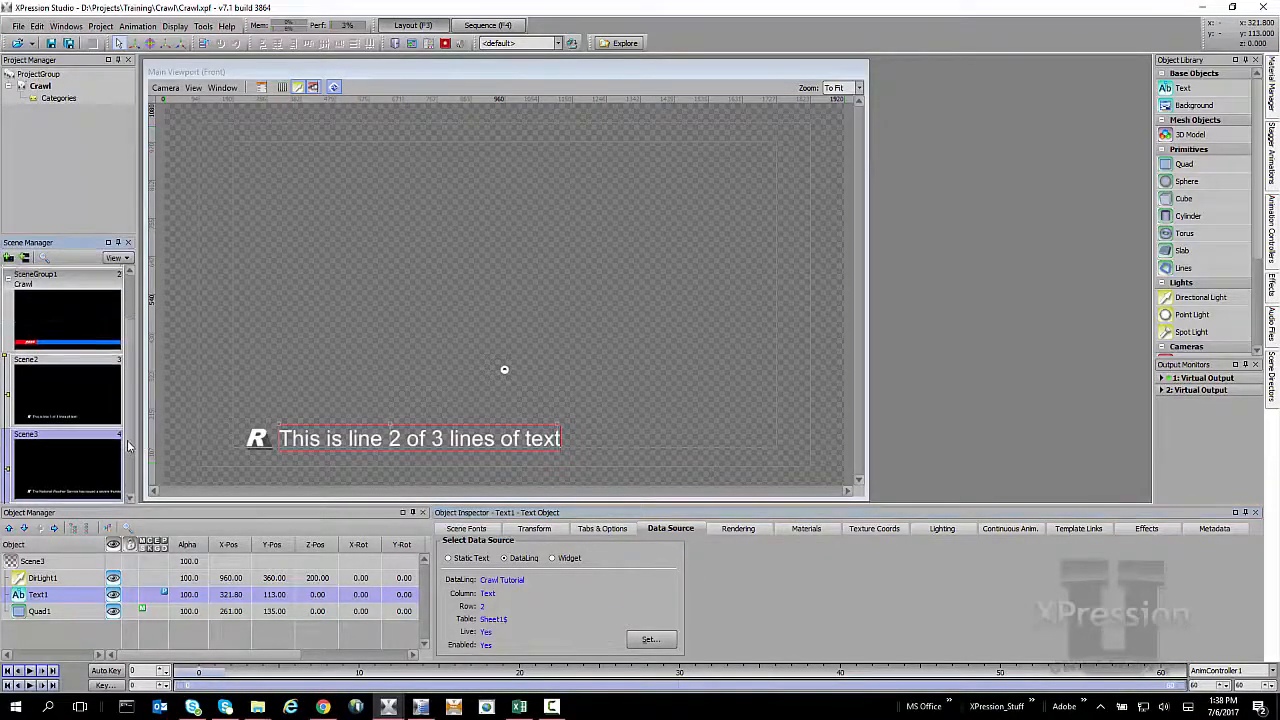
Switch Scene4's Text1 to DataLinq, paste the copied DataLinq settings and increment its row to 3
{"action": "scroll", "coordinate": [70, 440], "scroll_direction": "down", "scroll_amount": 2}
{"action": "left_click", "coordinate": [66, 467]}
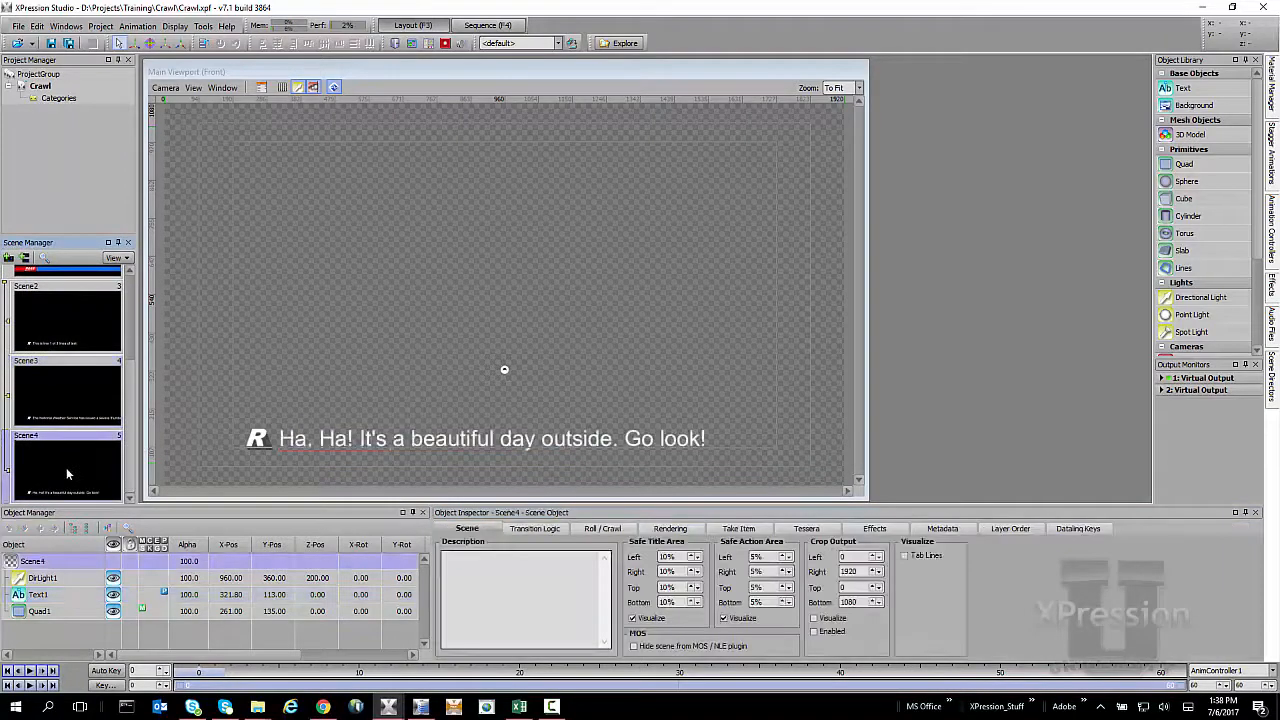
{"action": "left_click", "coordinate": [64, 594]}
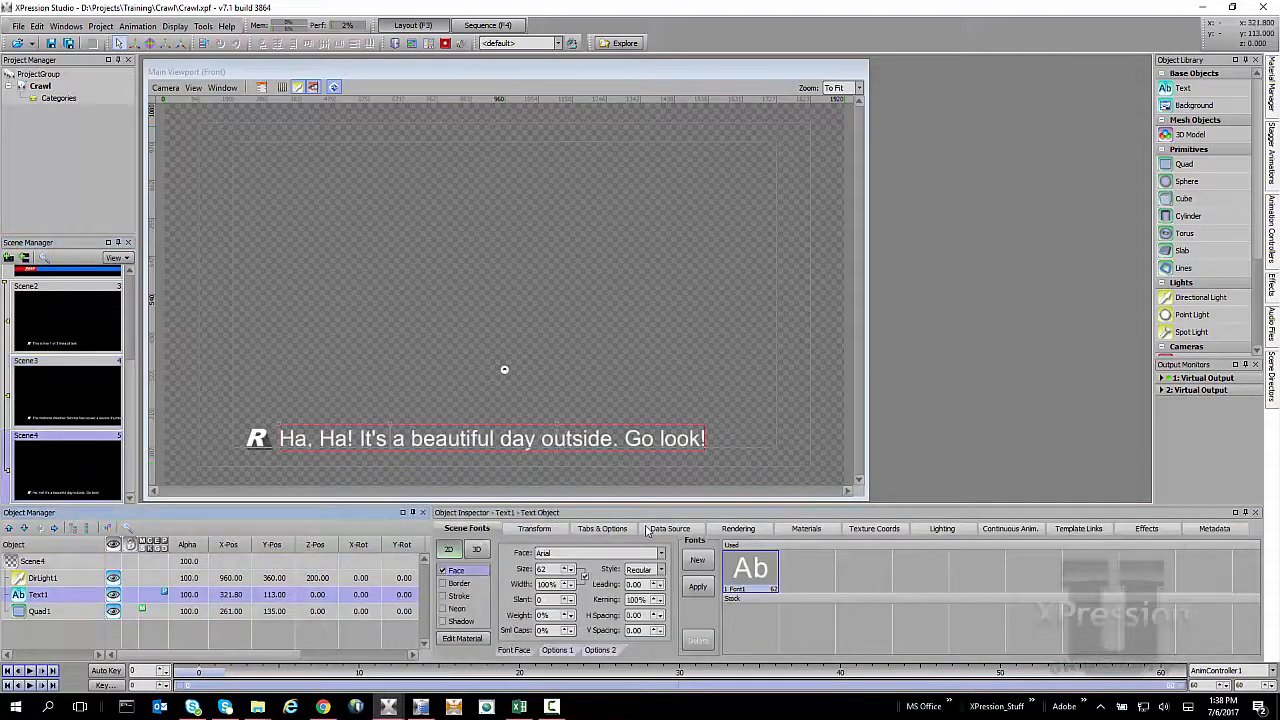
{"action": "left_click", "coordinate": [666, 529]}
{"action": "left_click", "coordinate": [524, 558]}
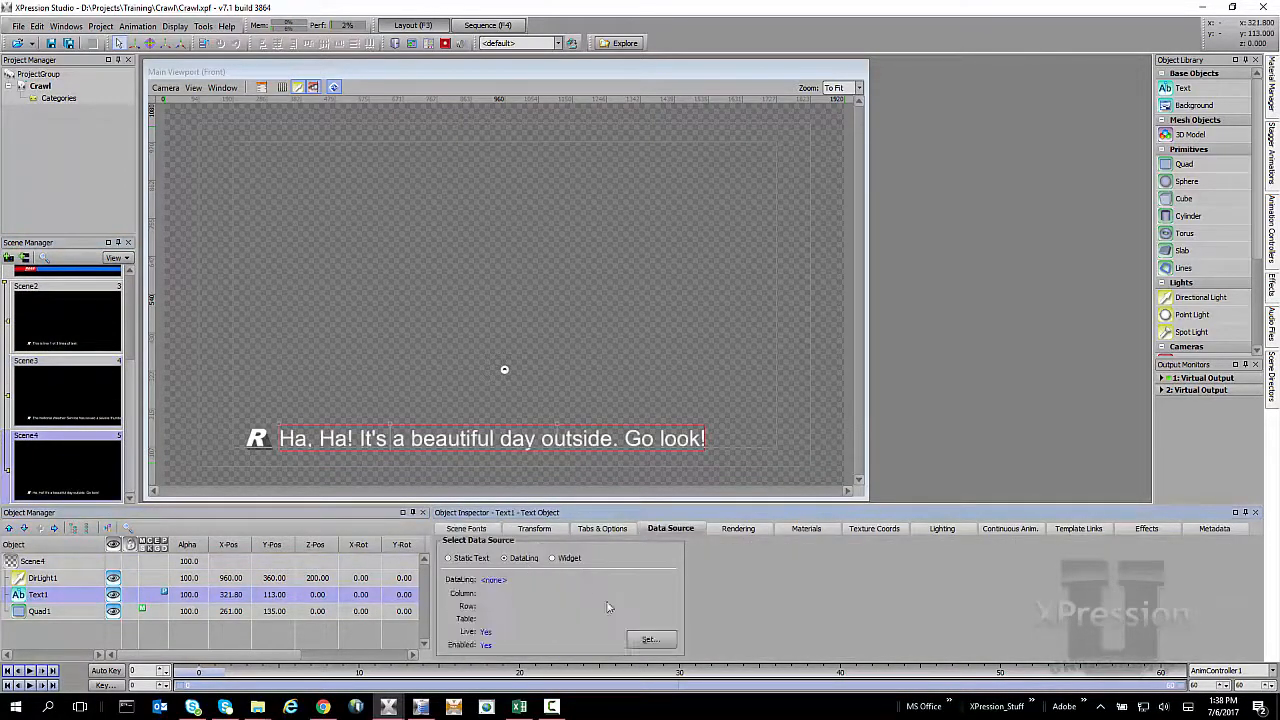
{"action": "right_click", "coordinate": [609, 604]}
{"action": "left_click", "coordinate": [652, 625]}
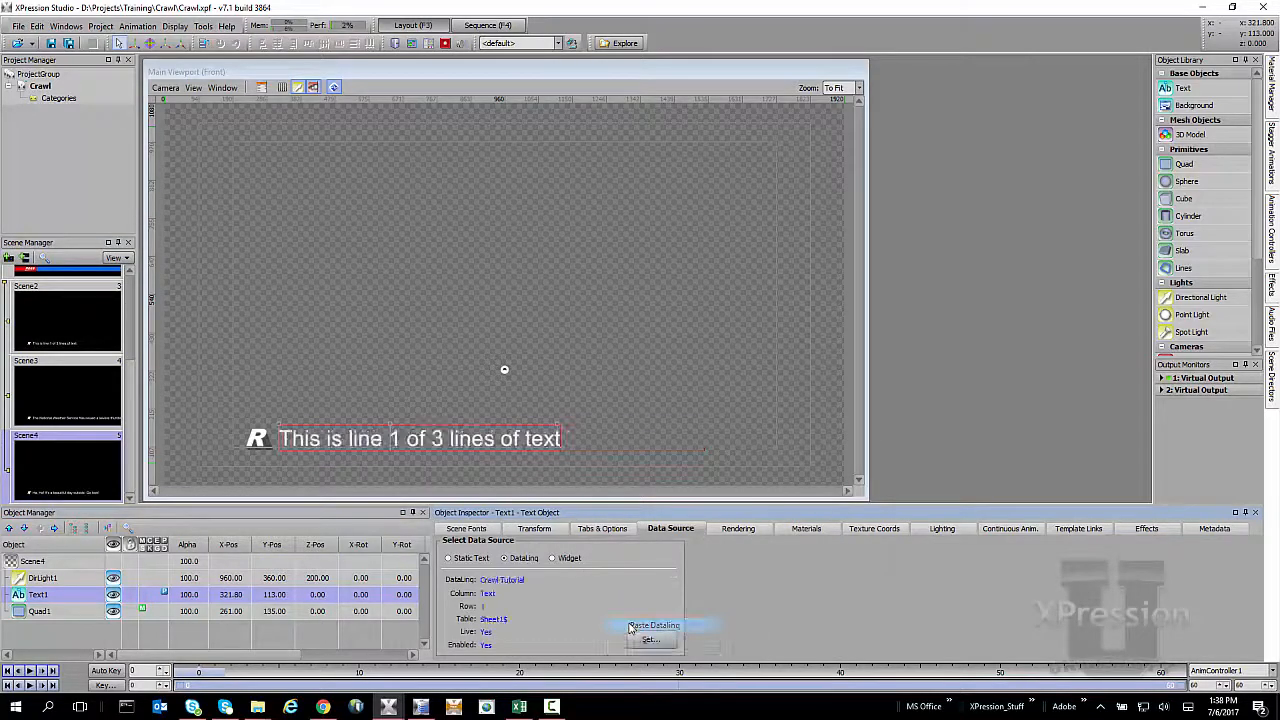
{"action": "right_click", "coordinate": [584, 597]}
{"action": "left_click", "coordinate": [609, 645]}
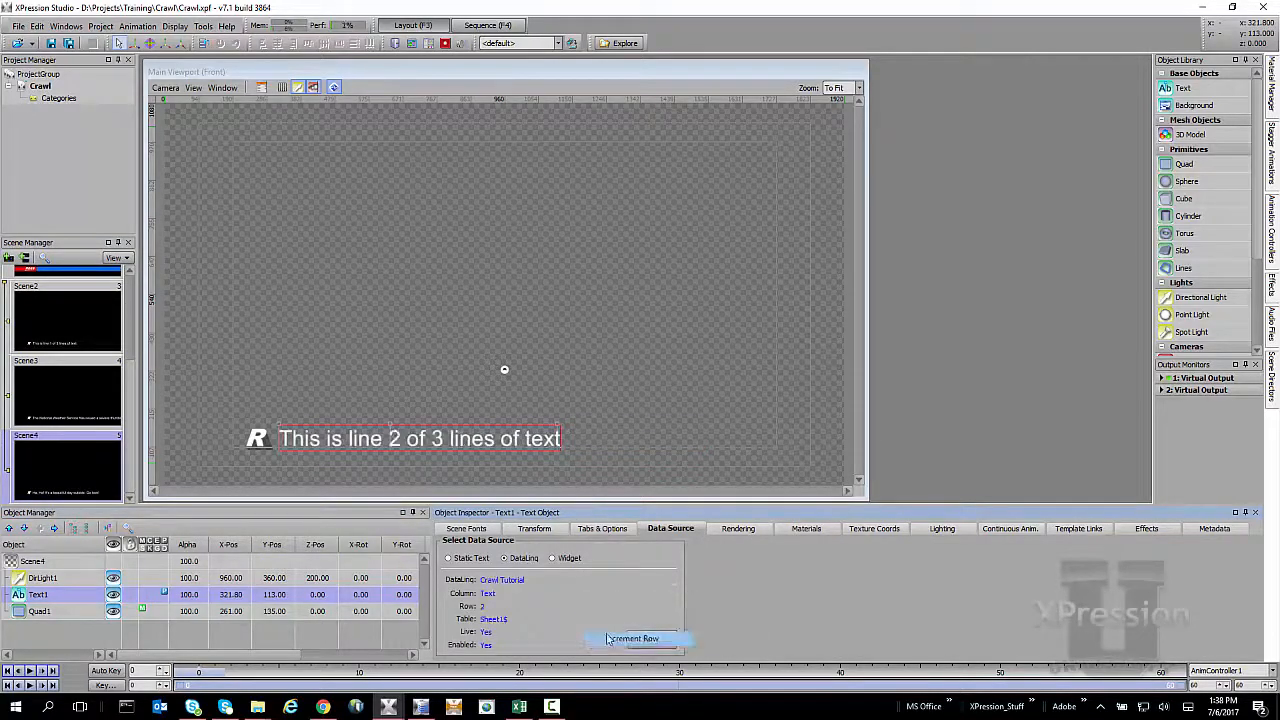
{"action": "right_click", "coordinate": [592, 584]}
{"action": "left_click", "coordinate": [627, 625]}
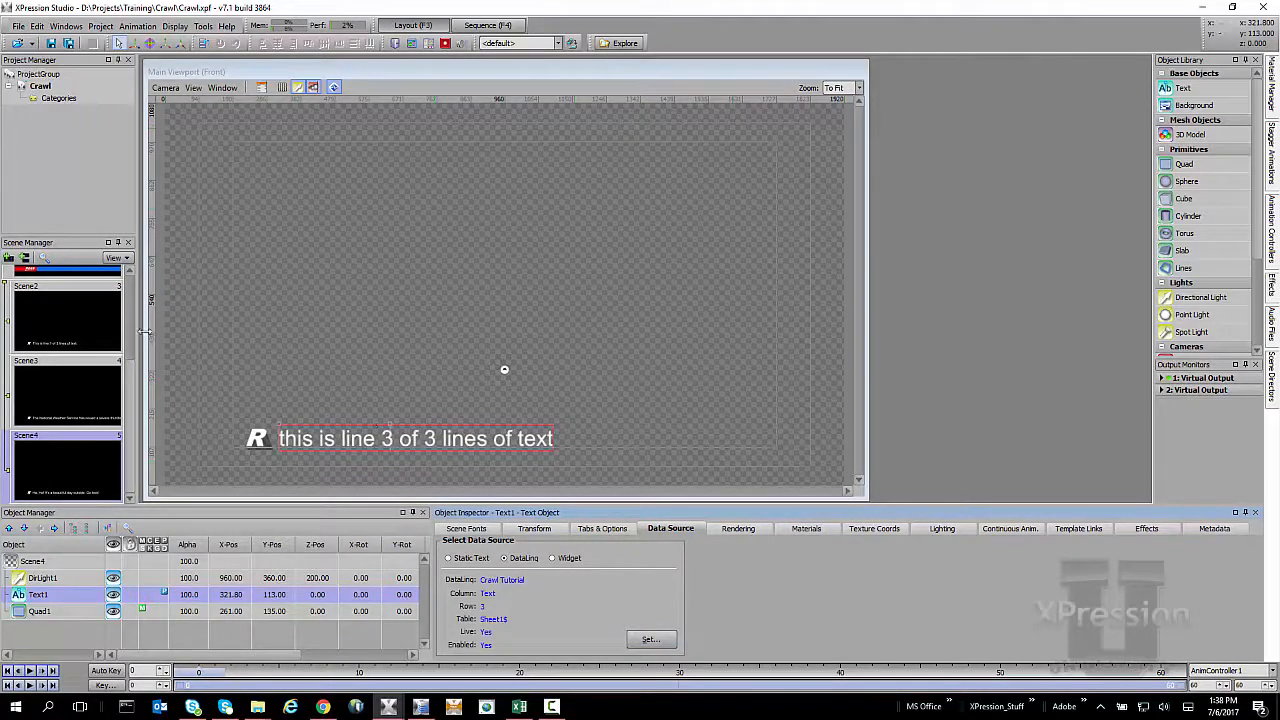
Play the SceneGroup1 crawl, watch it in the Virtual Output 1 window, and stop the playback
{"action": "scroll", "coordinate": [131, 333], "scroll_direction": "up", "scroll_amount": 3}
{"action": "left_click", "coordinate": [71, 378]}
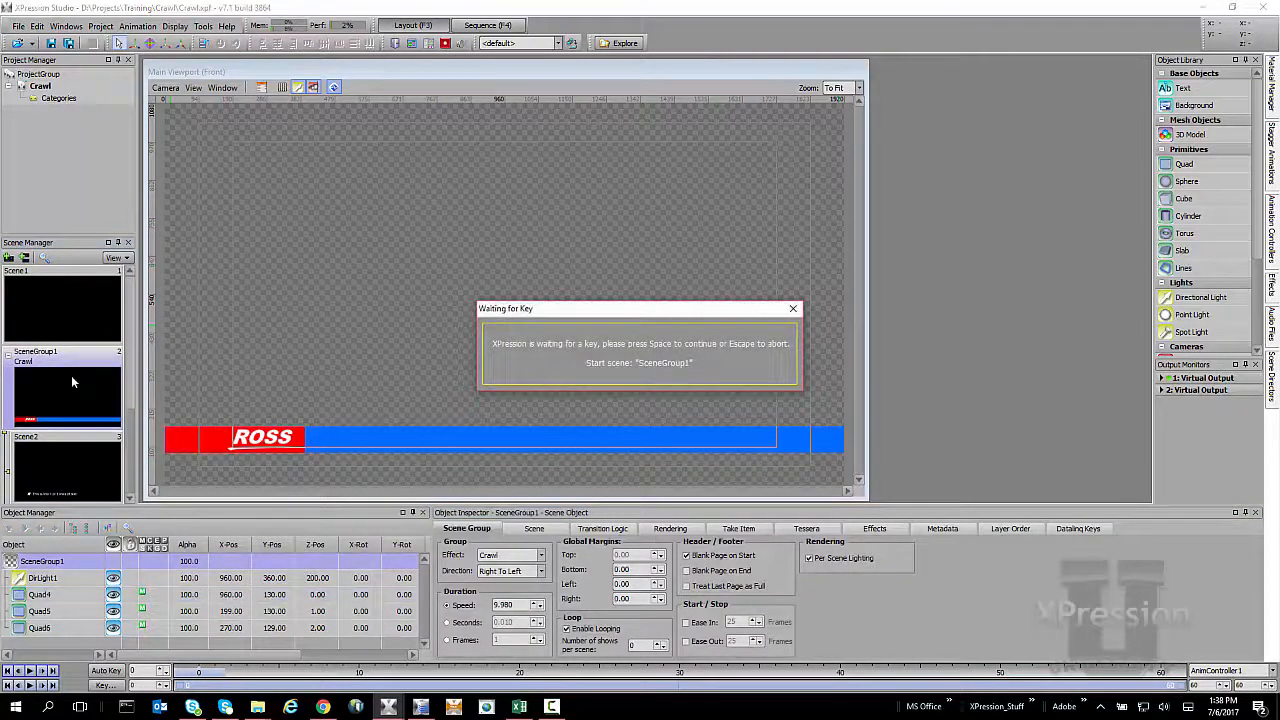
{"action": "key", "text": "space"}
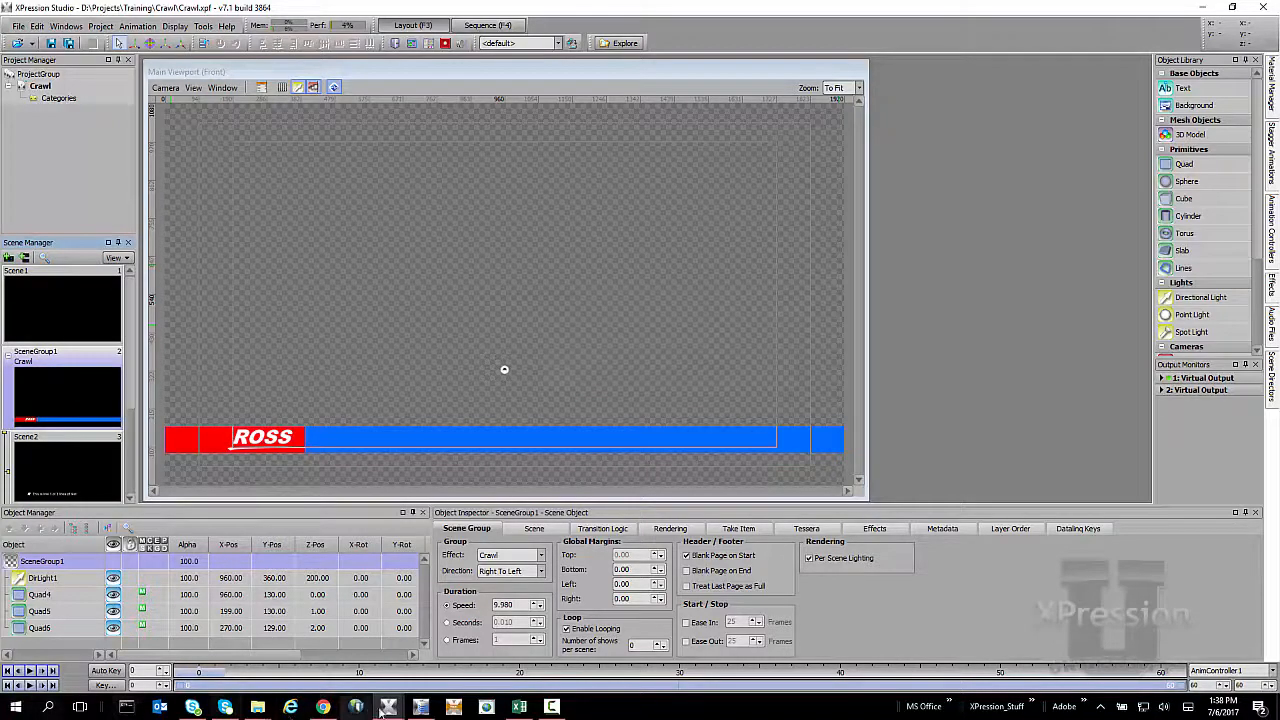
{"action": "mouse_move", "coordinate": [388, 706]}
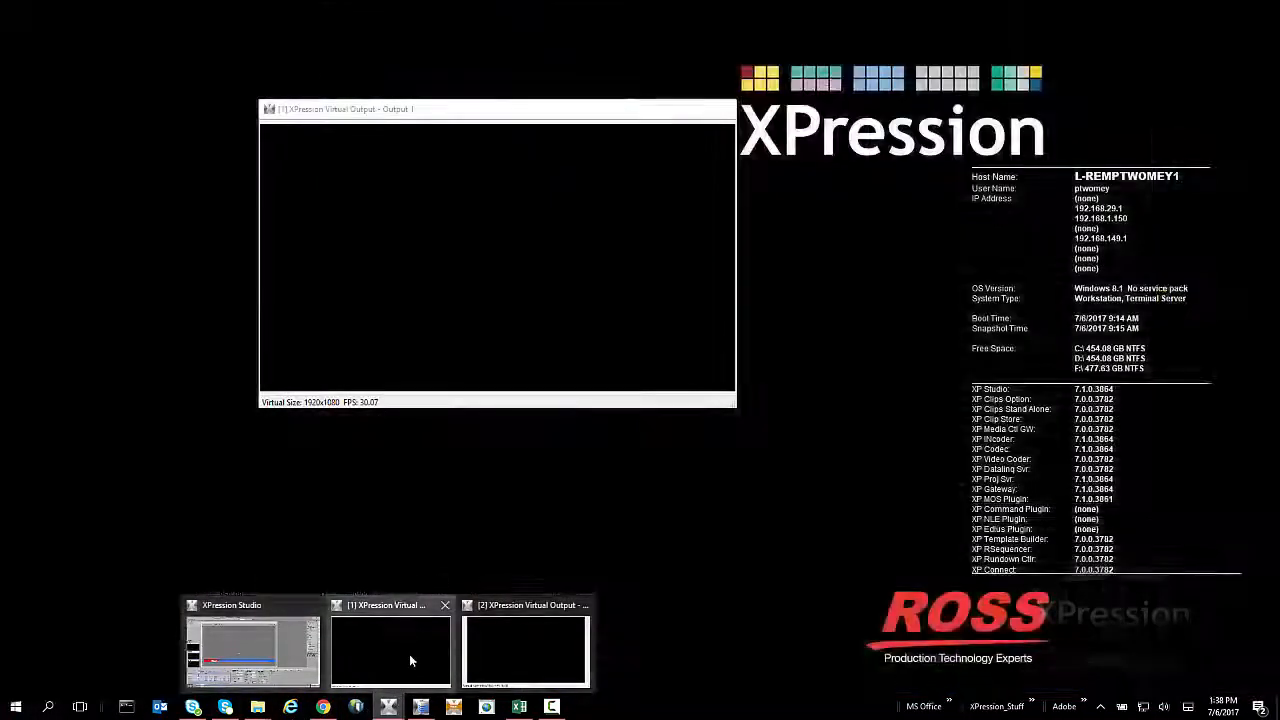
{"action": "left_click", "coordinate": [409, 654]}
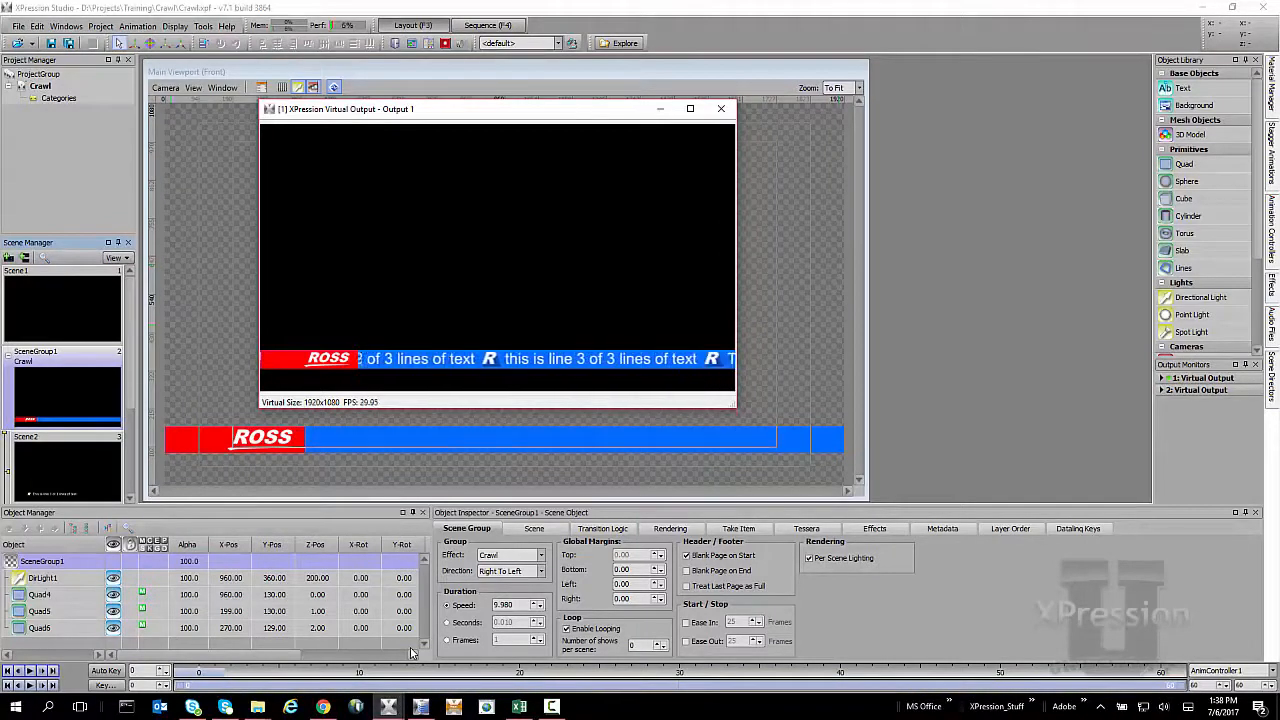
{"action": "key", "text": "Escape"}
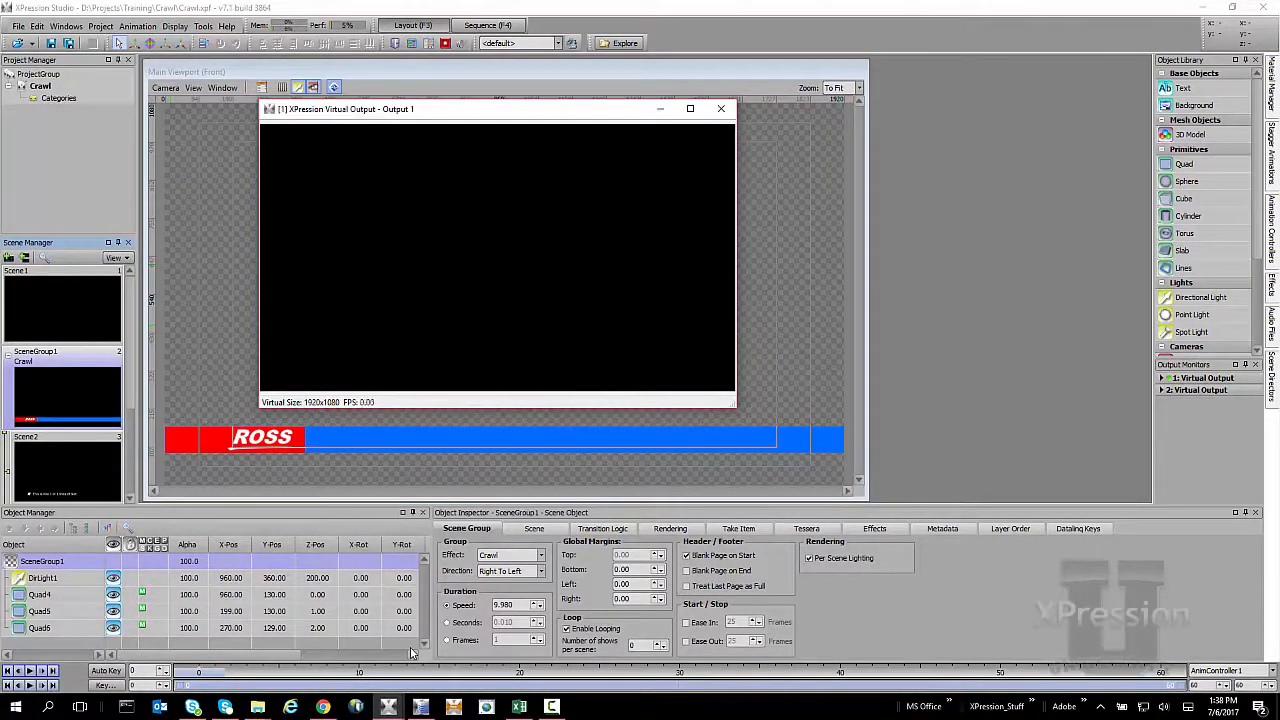